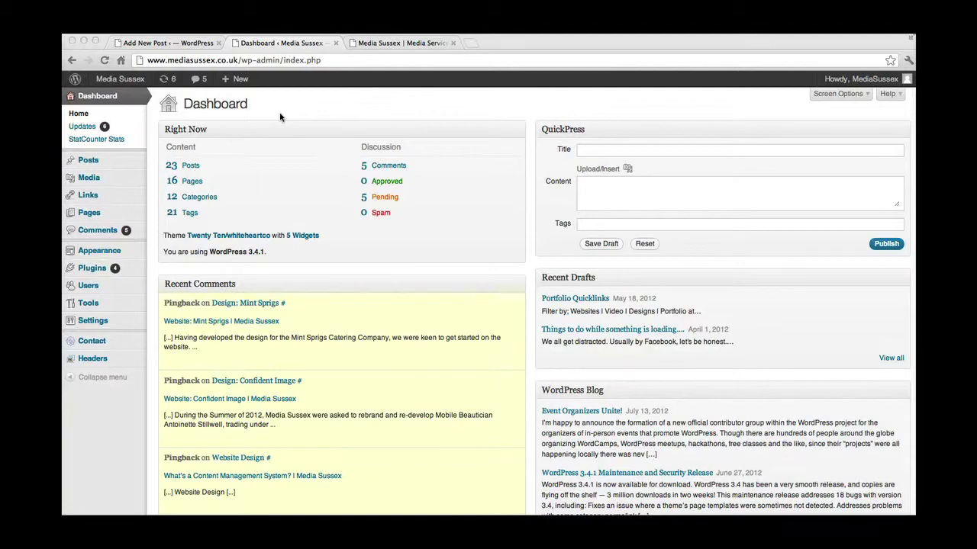
On the live Media Sussex site, browse the Media Blog page, then go back to the home page.
{"action": "left_click", "coordinate": [373, 43]}
{"action": "left_click", "coordinate": [442, 183]}
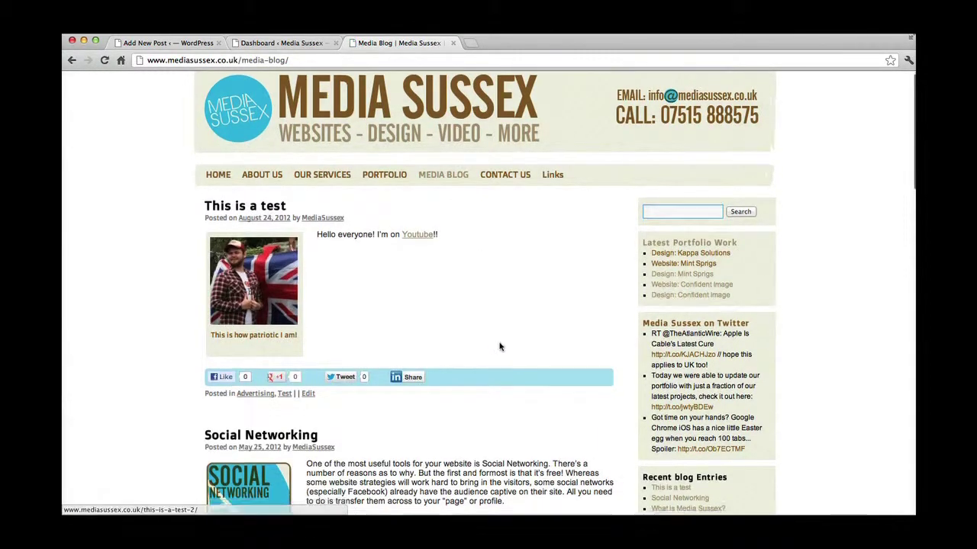
{"action": "scroll", "coordinate": [344, 281], "scroll_direction": "down", "scroll_amount": 5}
{"action": "scroll", "coordinate": [343, 281], "scroll_direction": "up", "scroll_amount": 5}
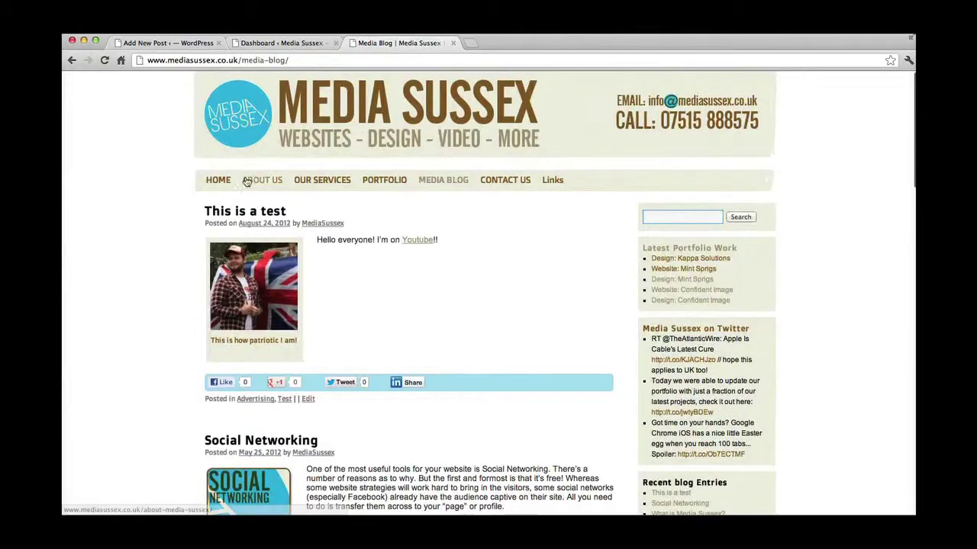
{"action": "left_click", "coordinate": [219, 181]}
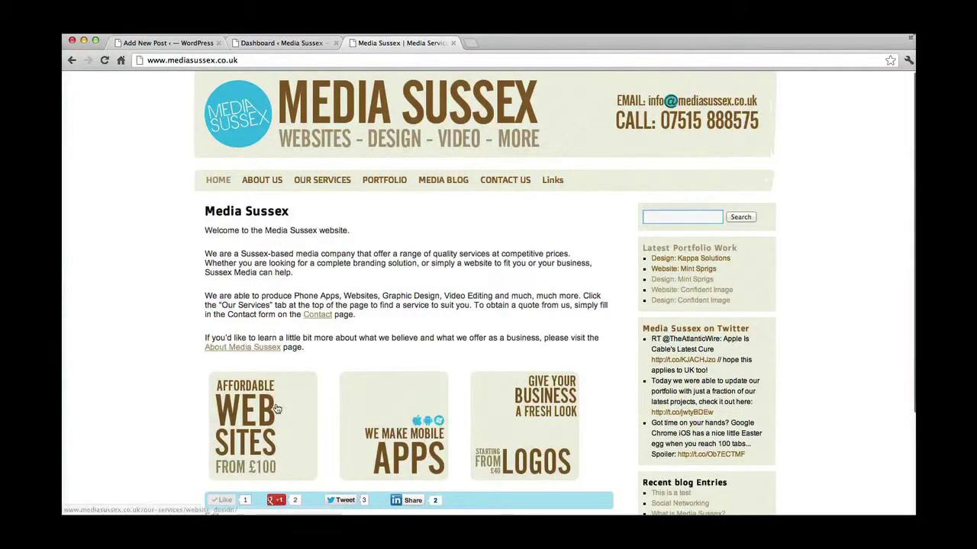
{"action": "scroll", "coordinate": [502, 422], "scroll_direction": "down", "scroll_amount": 5}
{"action": "scroll", "coordinate": [503, 422], "scroll_direction": "up", "scroll_amount": 5}
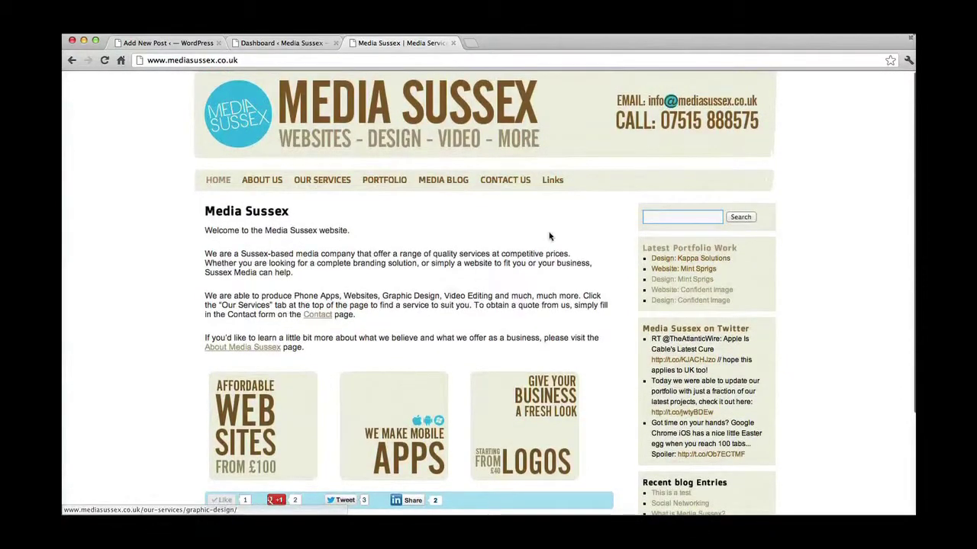
Return to the Media Sussex admin Dashboard with the Appearance submenu showing.
{"action": "left_click", "coordinate": [258, 44]}
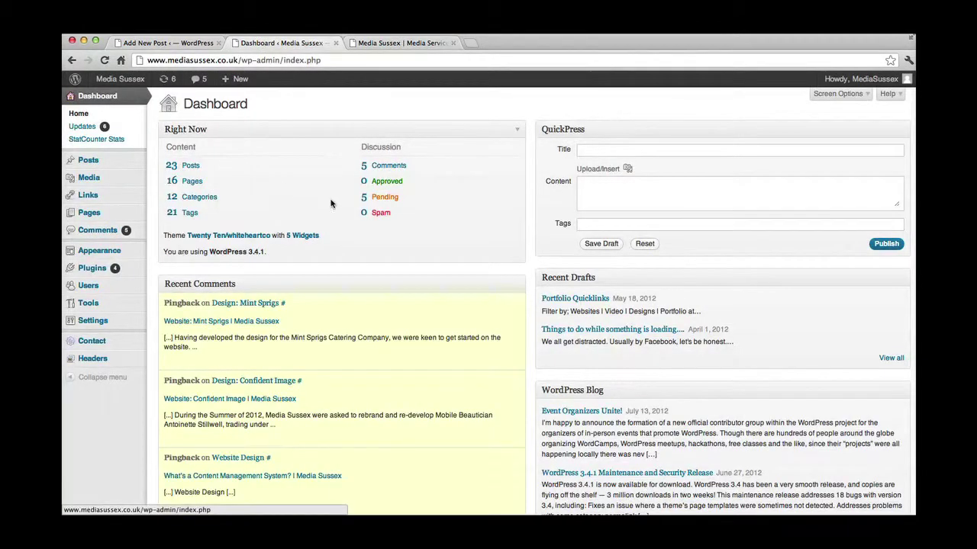
{"action": "mouse_move", "coordinate": [138, 209]}
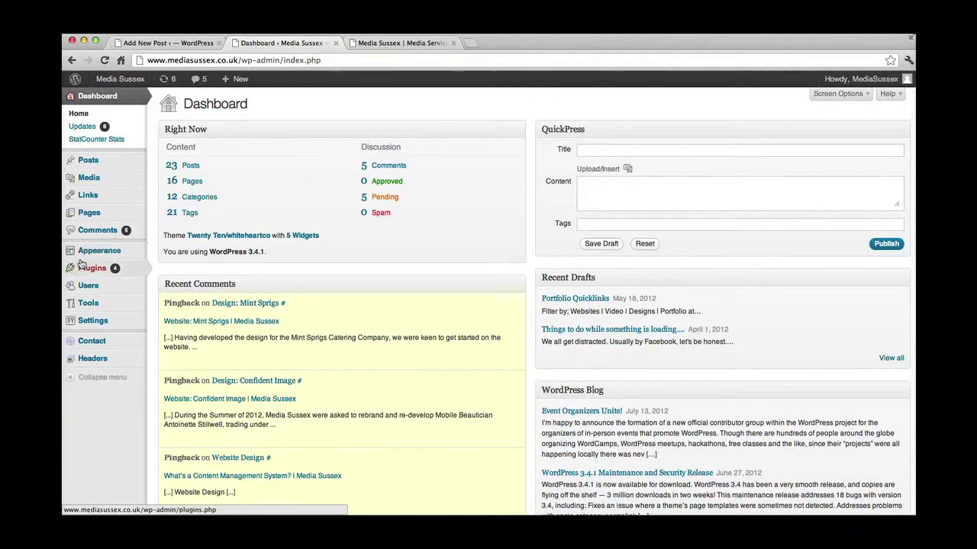
{"action": "mouse_move", "coordinate": [91, 251]}
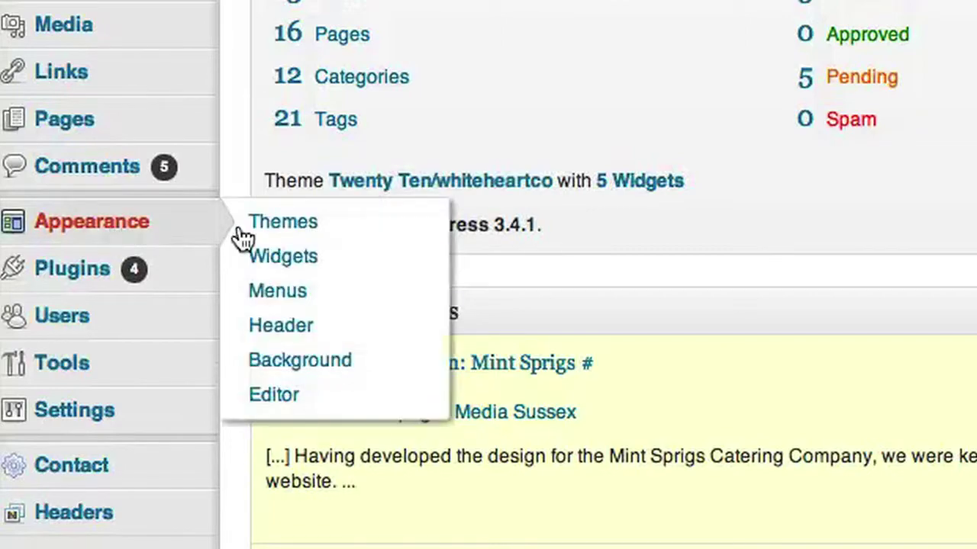
{"action": "mouse_move", "coordinate": [185, 233]}
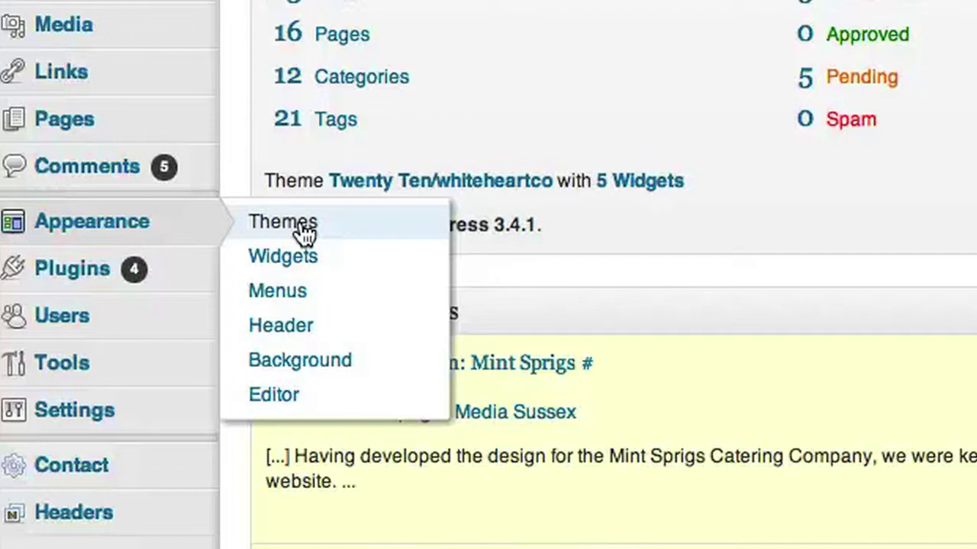
Open the theme Editor and scroll through whiteheartco's style.css back to its header comment.
{"action": "left_click", "coordinate": [276, 397]}
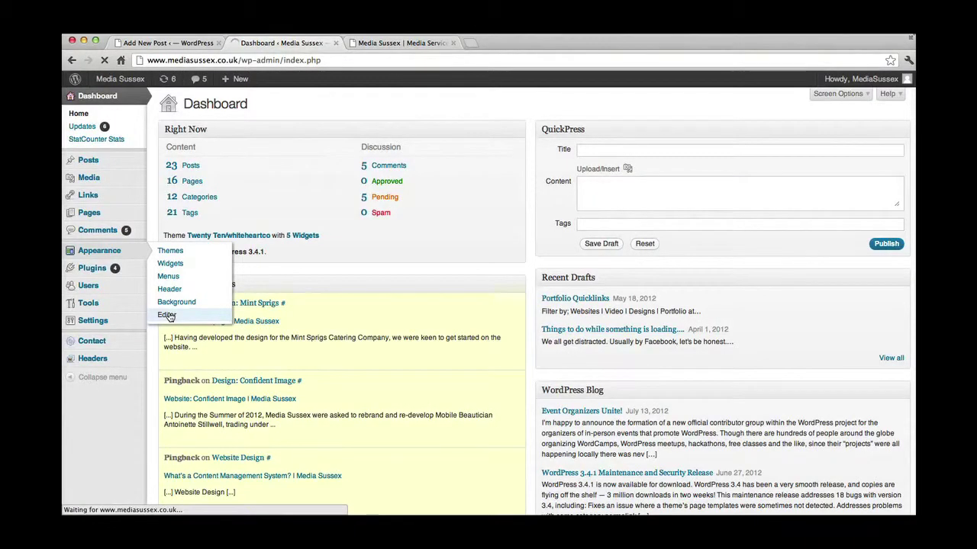
{"action": "scroll", "coordinate": [319, 320], "scroll_direction": "down", "scroll_amount": 5}
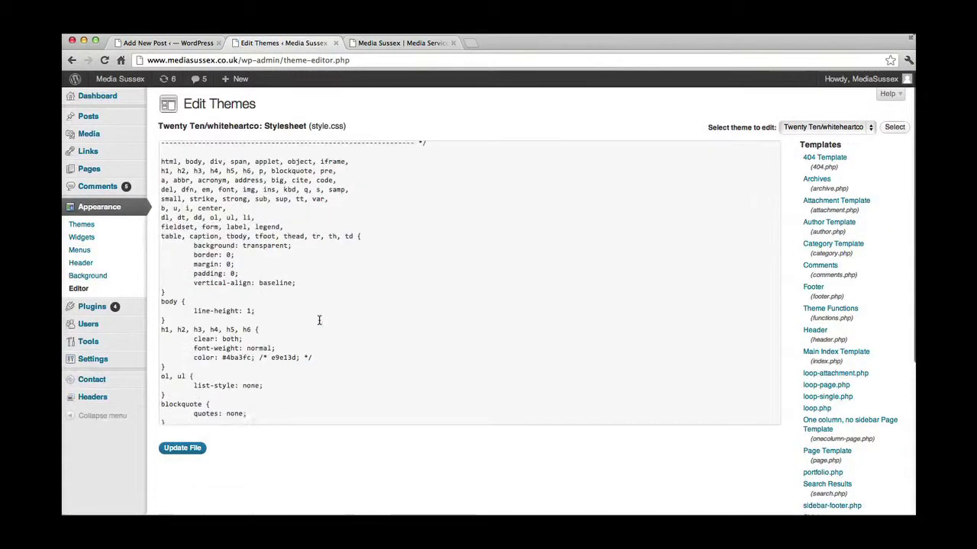
{"action": "scroll", "coordinate": [318, 321], "scroll_direction": "down", "scroll_amount": 15}
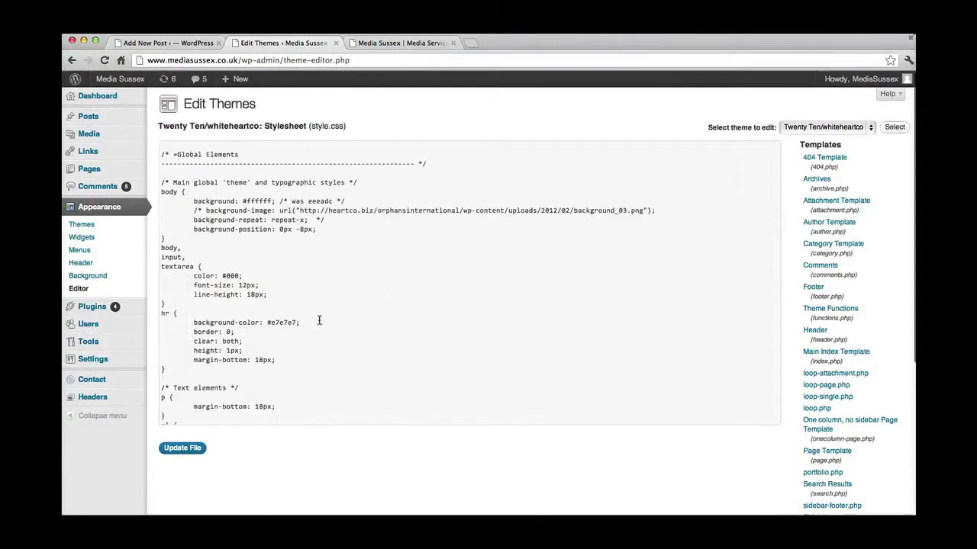
{"action": "scroll", "coordinate": [319, 320], "scroll_direction": "up", "scroll_amount": 20}
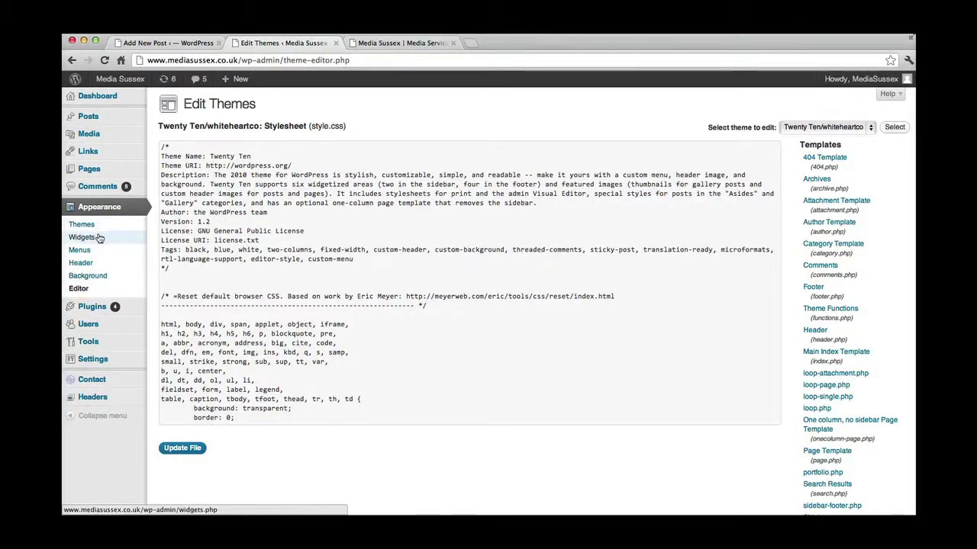
{"action": "left_click", "coordinate": [404, 42]}
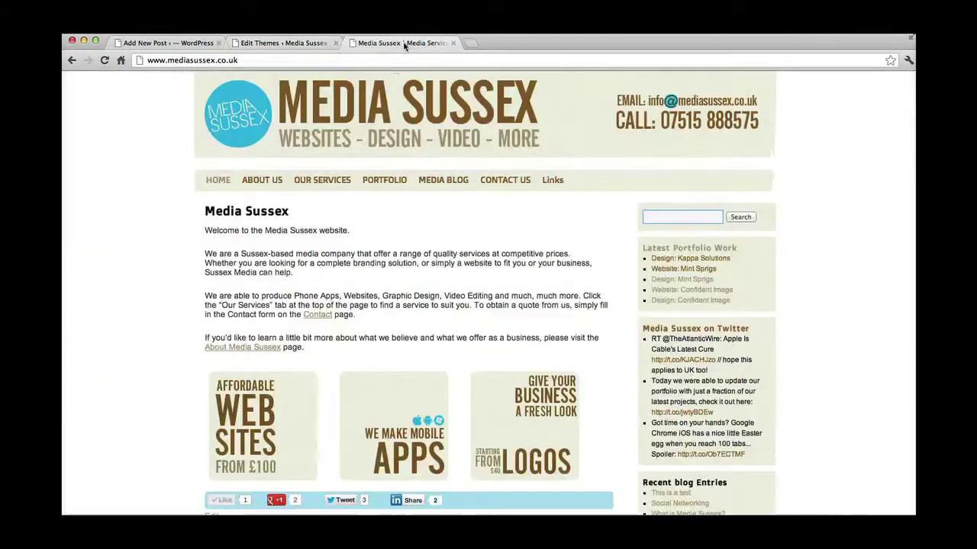
{"action": "scroll", "coordinate": [746, 459], "scroll_direction": "down", "scroll_amount": 3}
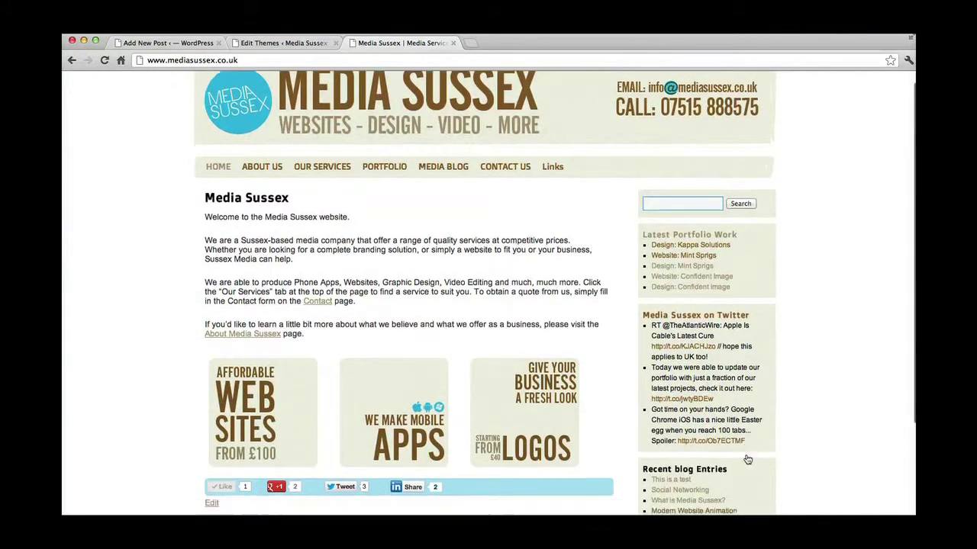
{"action": "scroll", "coordinate": [725, 427], "scroll_direction": "up", "scroll_amount": 3}
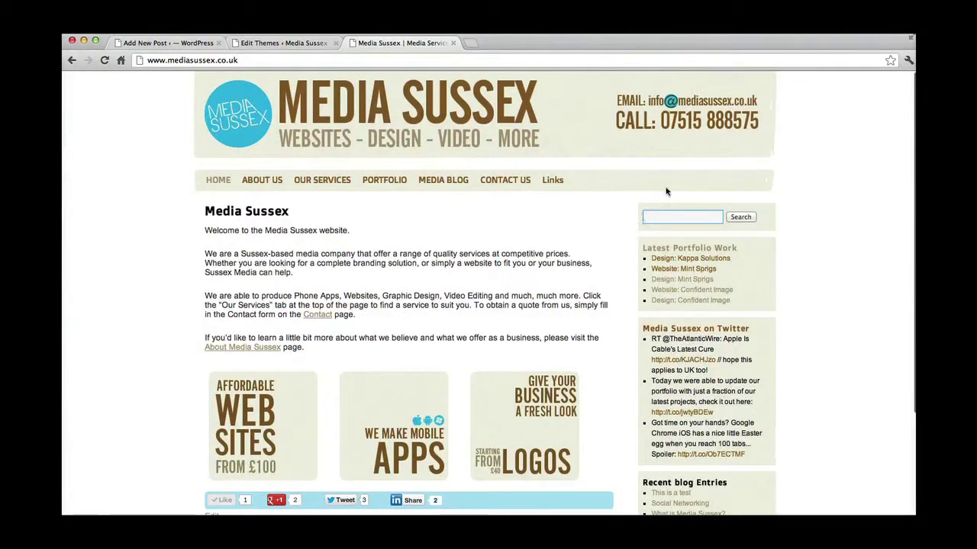
{"action": "scroll", "coordinate": [763, 433], "scroll_direction": "down", "scroll_amount": 3}
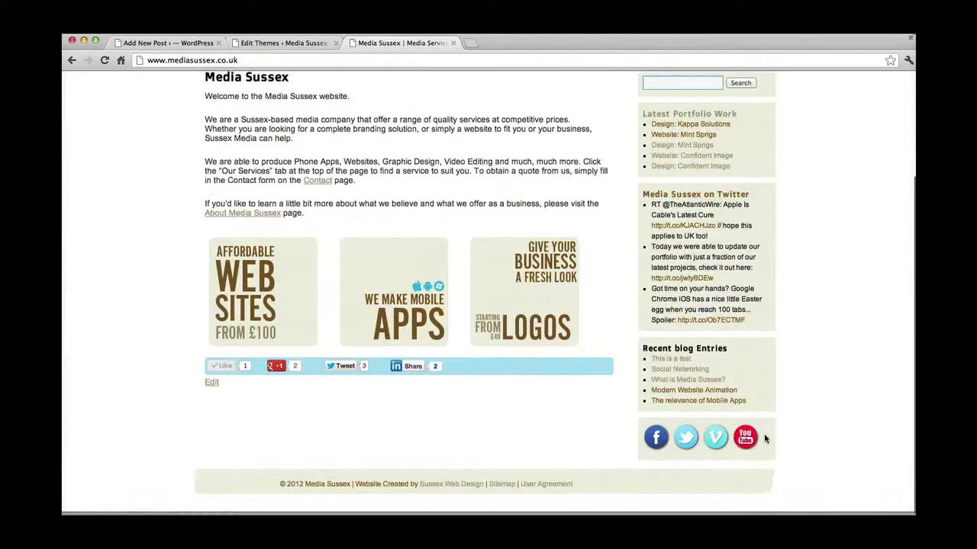
{"action": "scroll", "coordinate": [766, 437], "scroll_direction": "up", "scroll_amount": 3}
{"action": "left_click", "coordinate": [303, 49]}
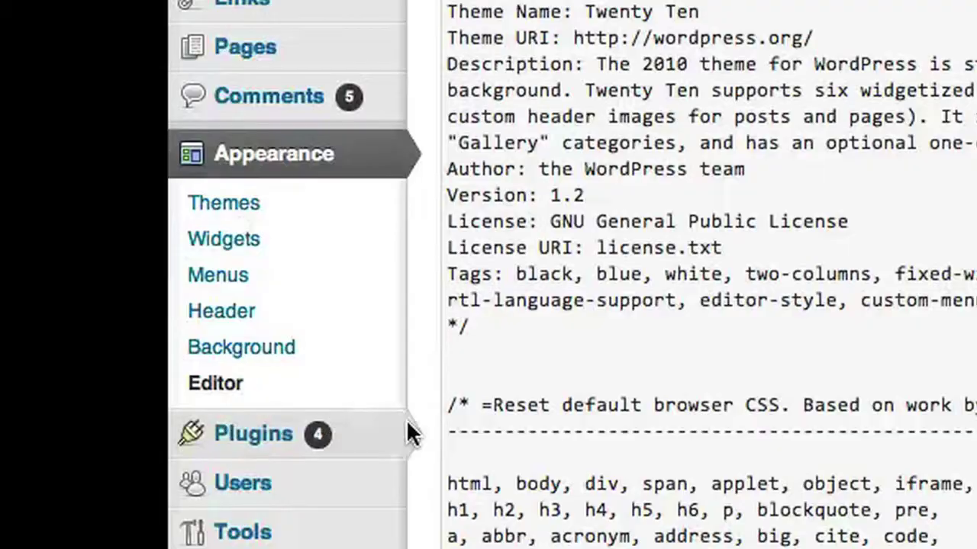
Open Appearance > Widgets to list the available widgets and the theme's widget areas.
{"action": "left_click", "coordinate": [252, 246]}
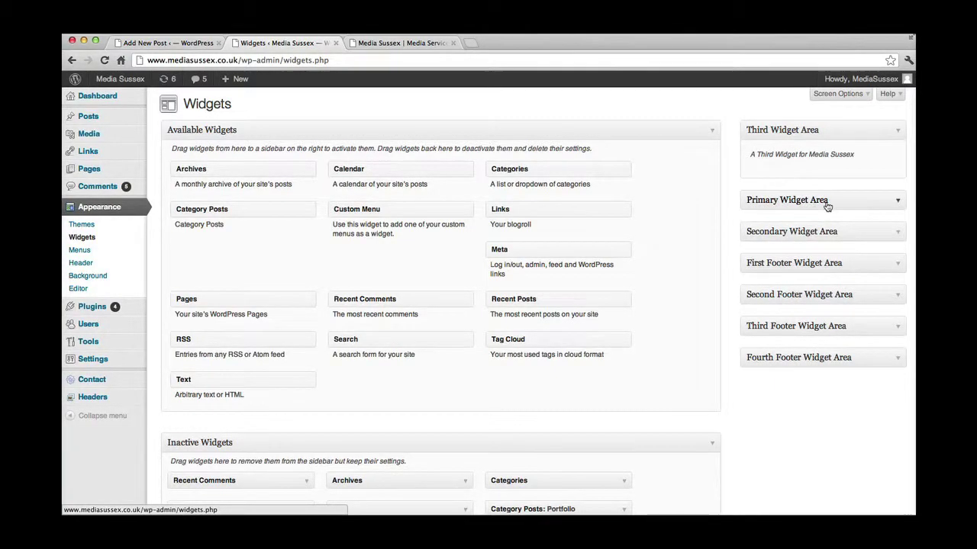
{"action": "left_click", "coordinate": [895, 201]}
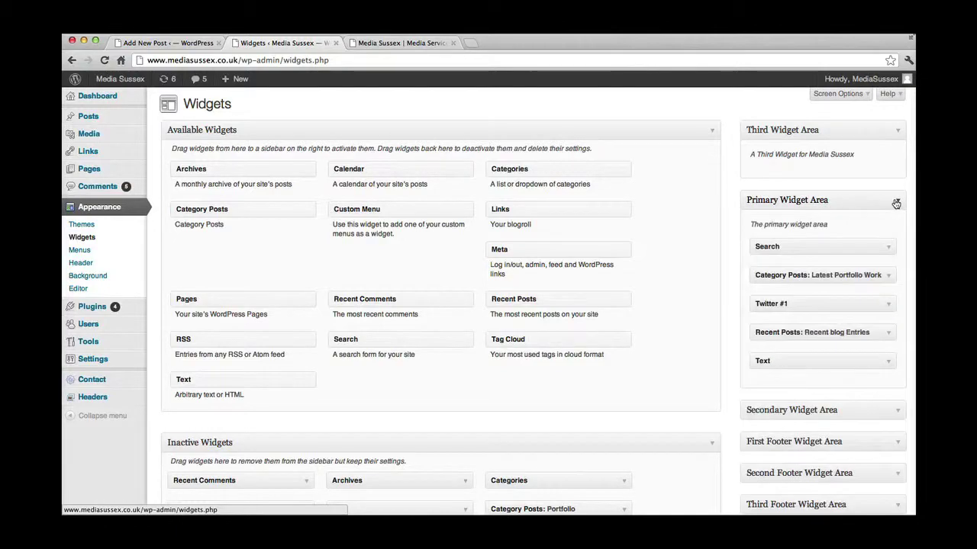
{"action": "left_click", "coordinate": [422, 42]}
{"action": "scroll", "coordinate": [672, 241], "scroll_direction": "down", "scroll_amount": 5}
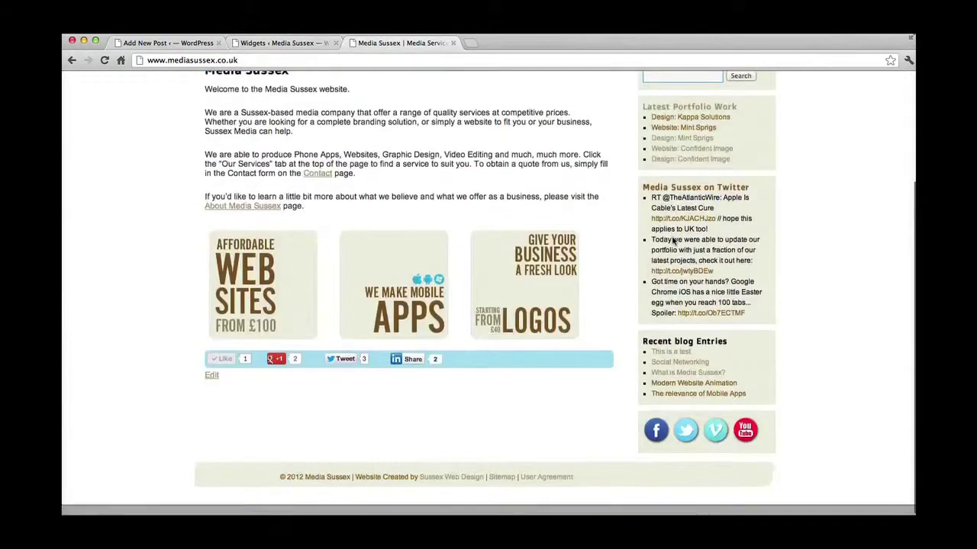
{"action": "scroll", "coordinate": [672, 241], "scroll_direction": "up", "scroll_amount": 5}
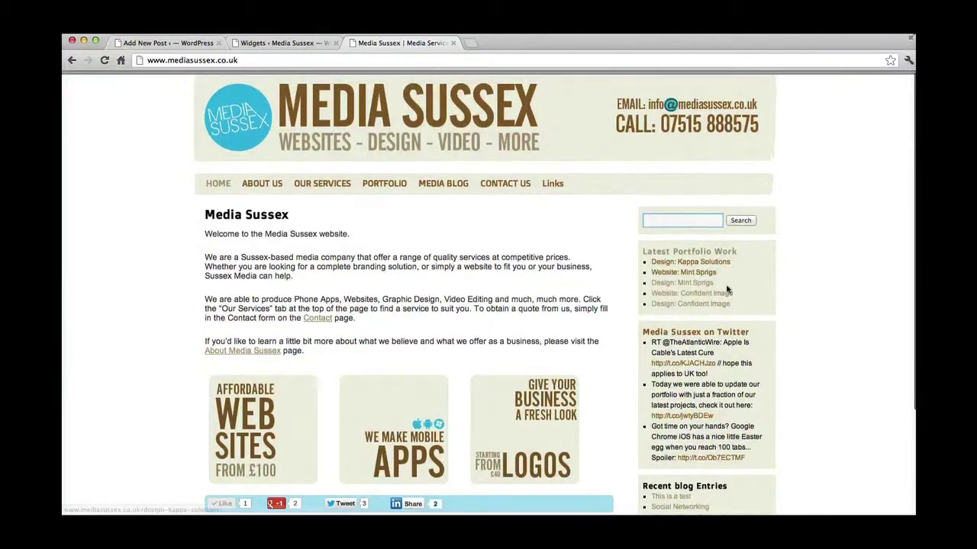
{"action": "scroll", "coordinate": [672, 241], "scroll_direction": "down", "scroll_amount": 5}
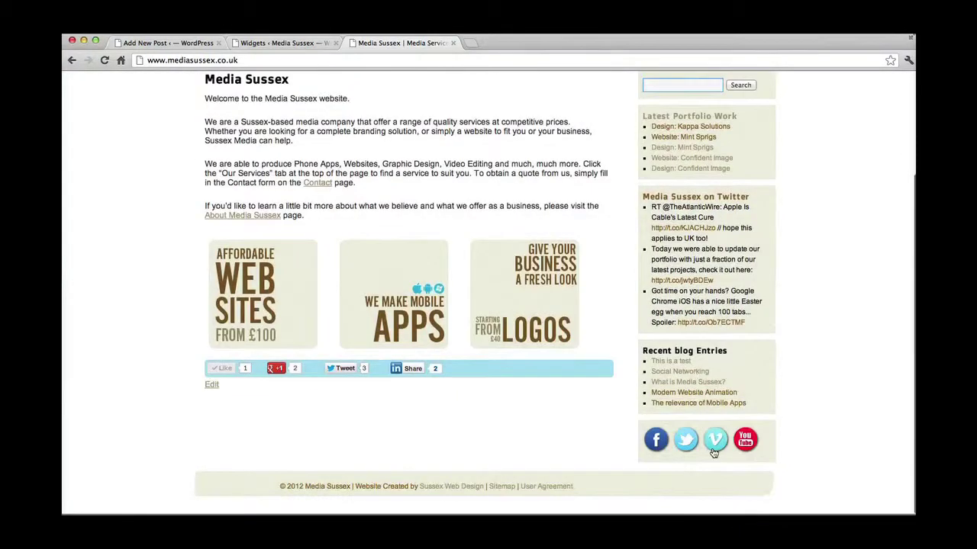
{"action": "left_click", "coordinate": [281, 42]}
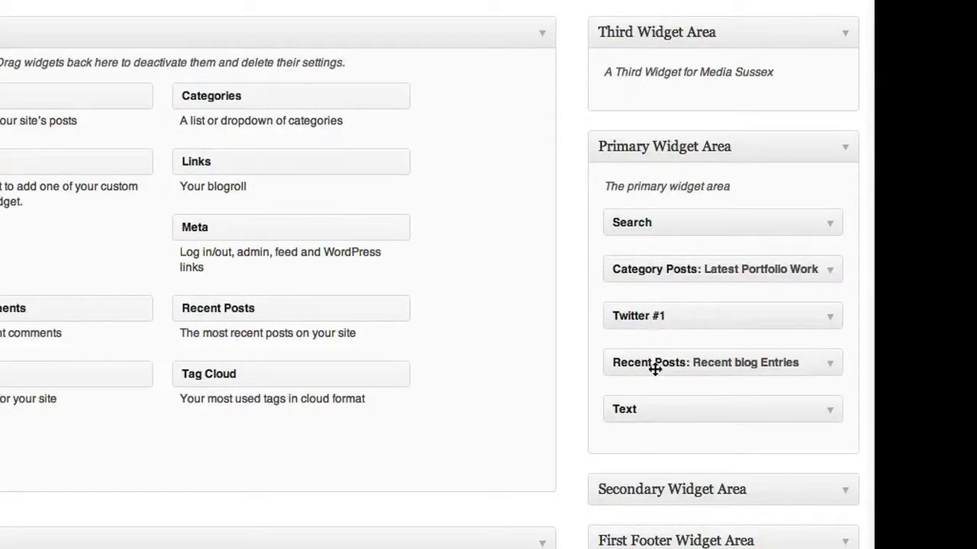
{"action": "left_click", "coordinate": [829, 228]}
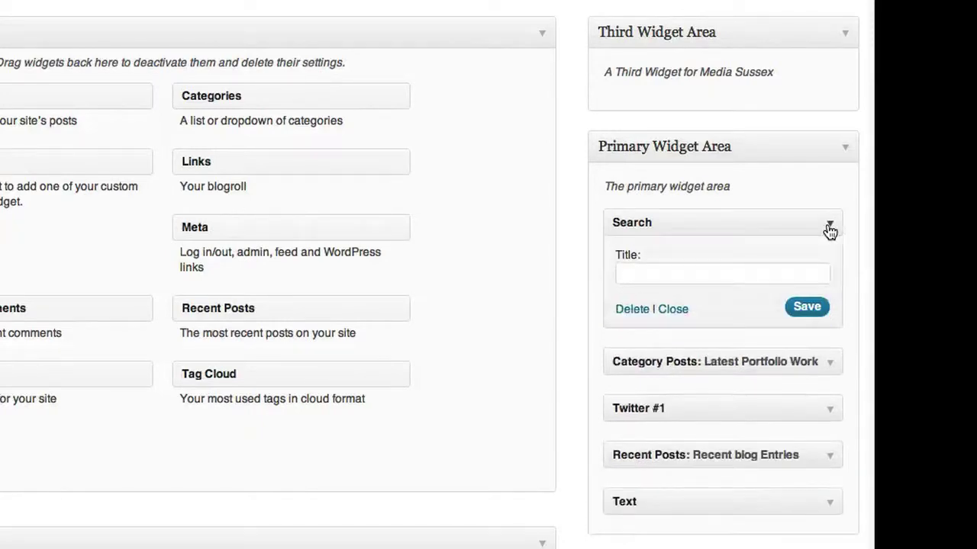
{"action": "left_click", "coordinate": [829, 227]}
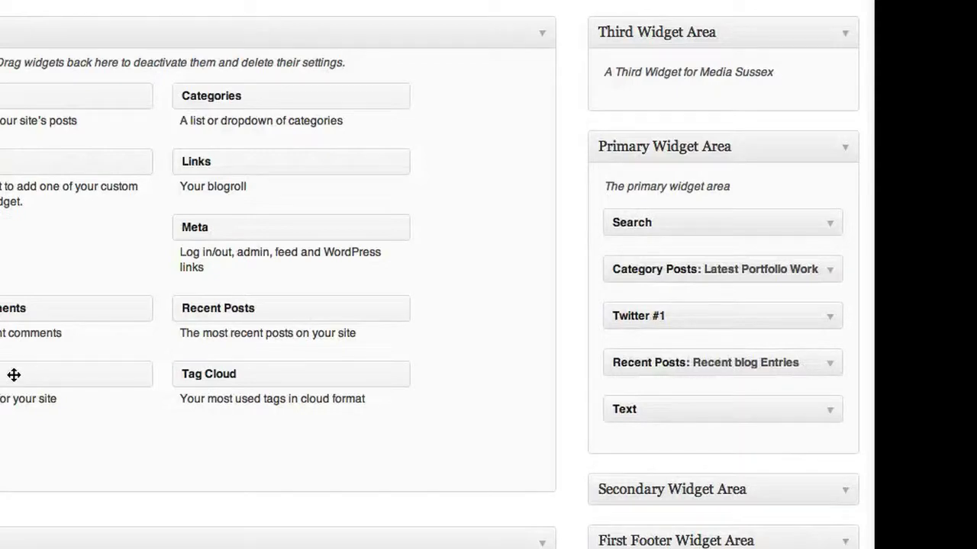
{"action": "mouse_move", "coordinate": [15, 373]}
{"action": "left_mouse_down"}
{"action": "mouse_move", "coordinate": [14, 401]}
{"action": "mouse_move", "coordinate": [26, 384]}
{"action": "left_mouse_up"}
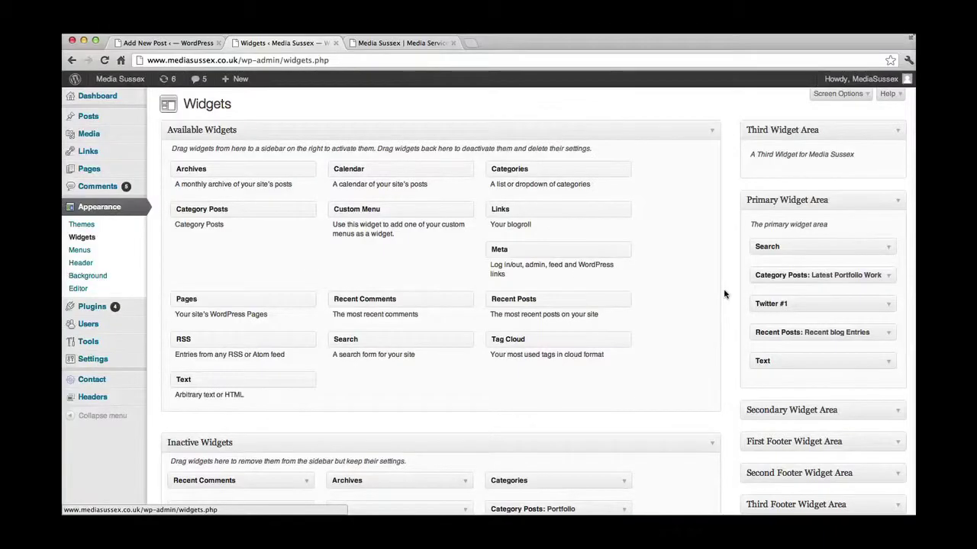
Search the Media Sussex site for 'website', then return to its home page.
{"action": "left_click", "coordinate": [404, 43]}
{"action": "left_click", "coordinate": [657, 86]}
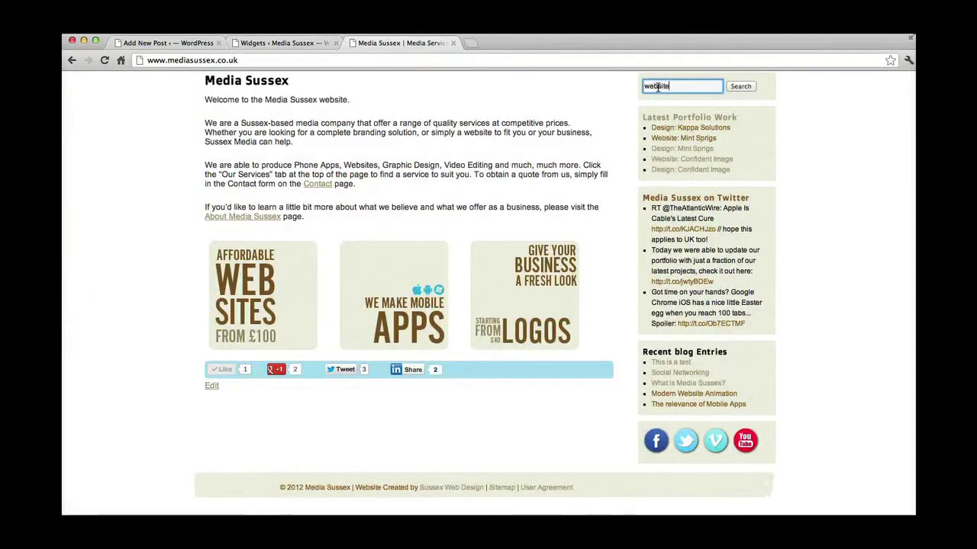
{"action": "key", "text": "Return"}
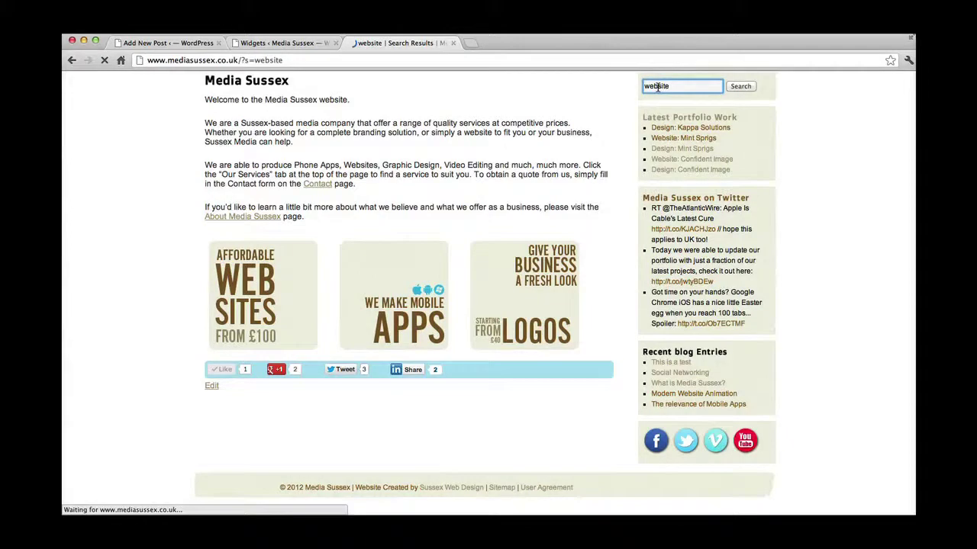
{"action": "scroll", "coordinate": [410, 197], "scroll_direction": "down", "scroll_amount": 5}
{"action": "scroll", "coordinate": [409, 196], "scroll_direction": "down", "scroll_amount": 10}
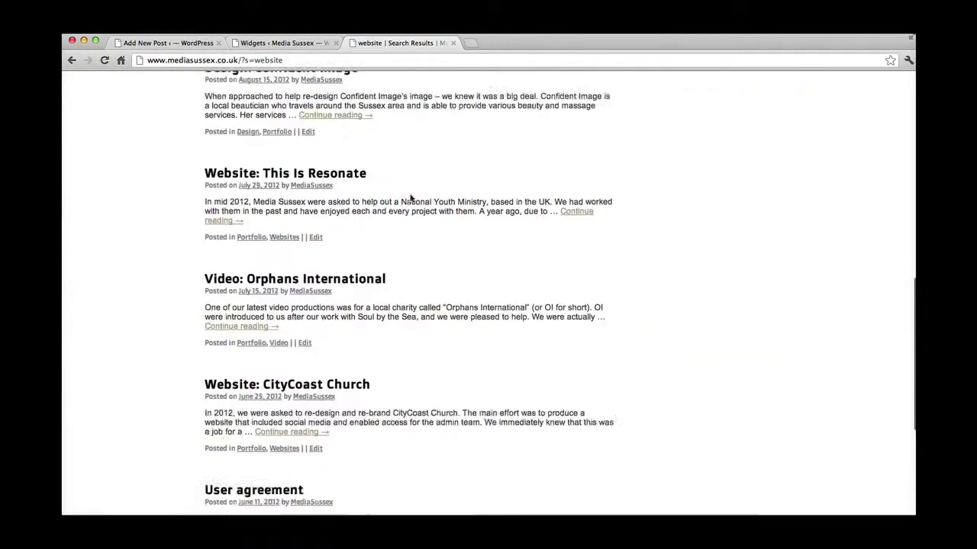
{"action": "scroll", "coordinate": [244, 172], "scroll_direction": "up", "scroll_amount": 20}
{"action": "left_click", "coordinate": [216, 180]}
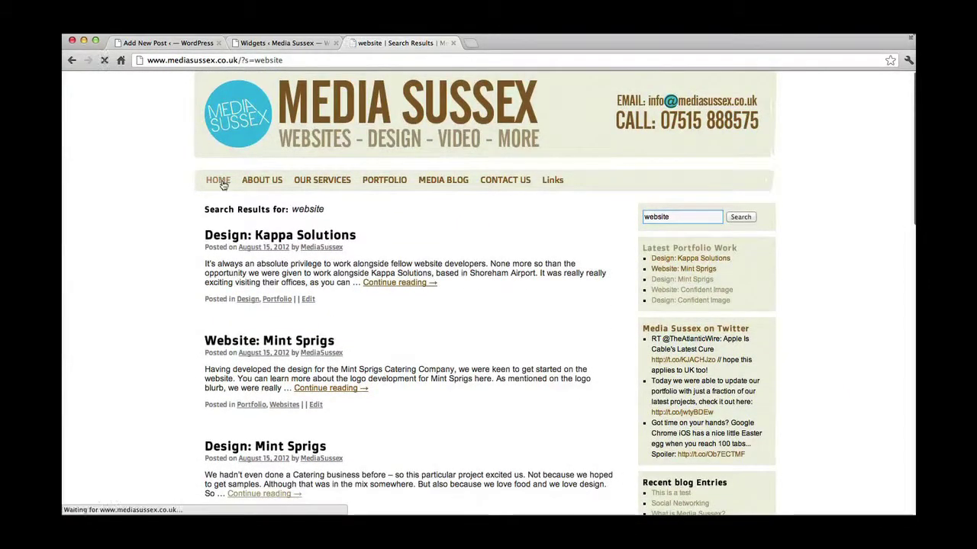
Back on Widgets, expand the Category Posts: Latest Portfolio Work widget settings.
{"action": "left_click", "coordinate": [269, 46]}
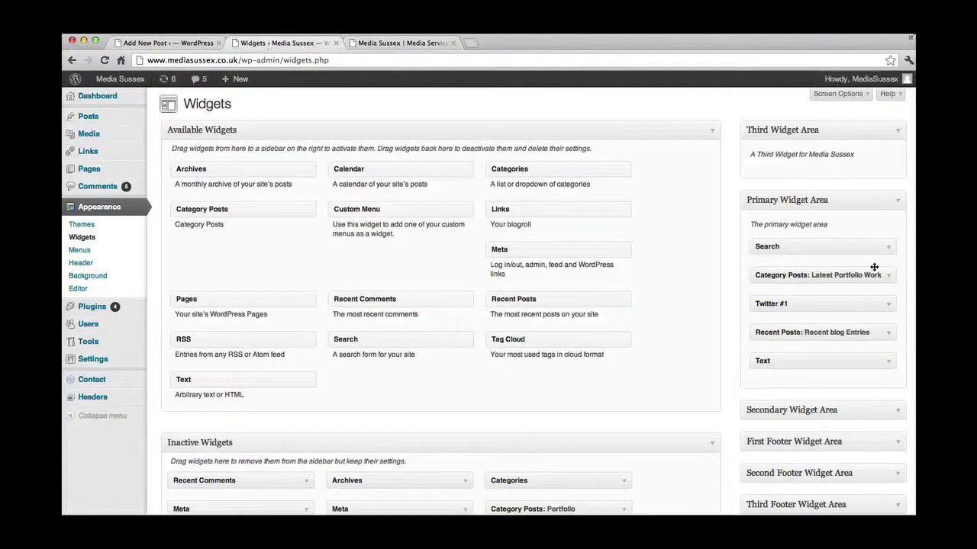
{"action": "left_click", "coordinate": [890, 275]}
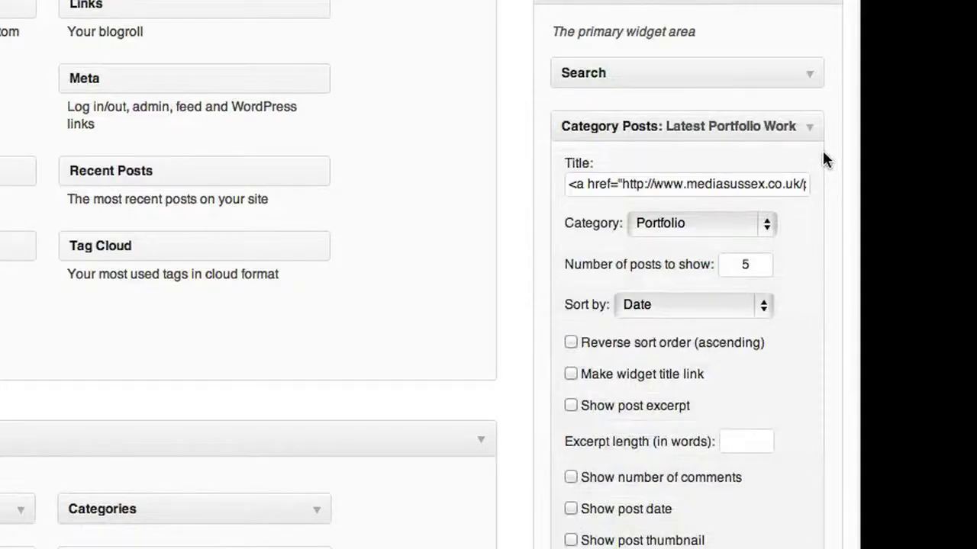
{"action": "scroll", "coordinate": [894, 289], "scroll_direction": "down", "scroll_amount": 3}
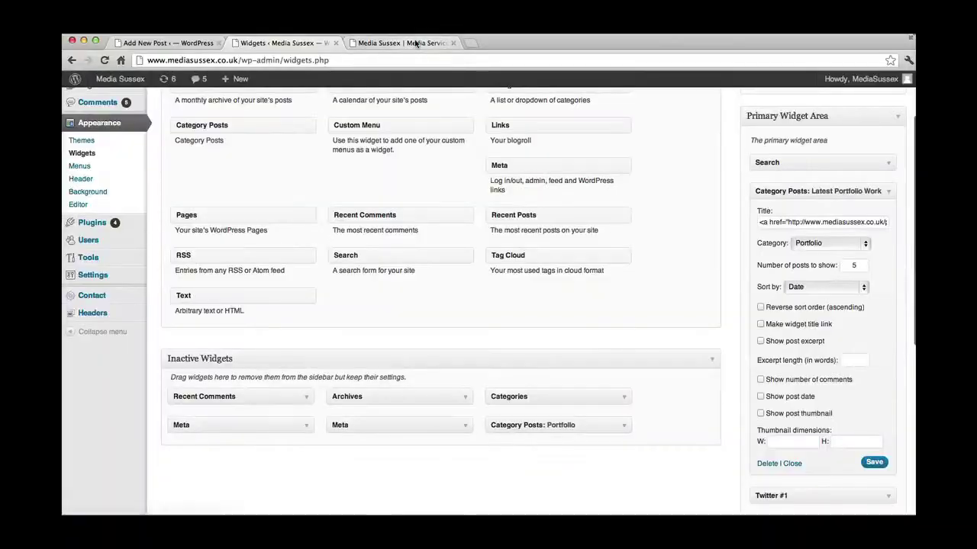
Browse the site's Media Blog page, then open the Portfolio Overview page with its Websites gallery.
{"action": "left_click", "coordinate": [412, 43]}
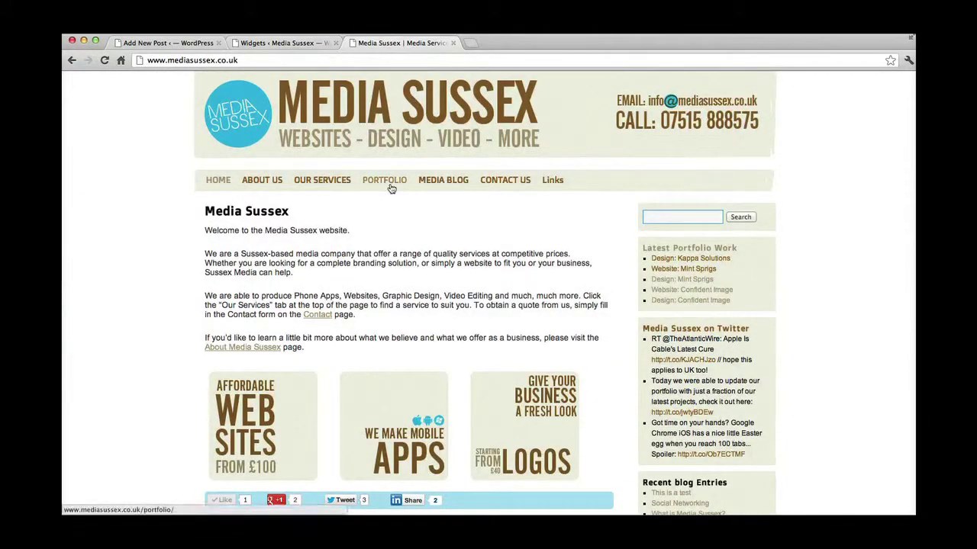
{"action": "left_click", "coordinate": [443, 180]}
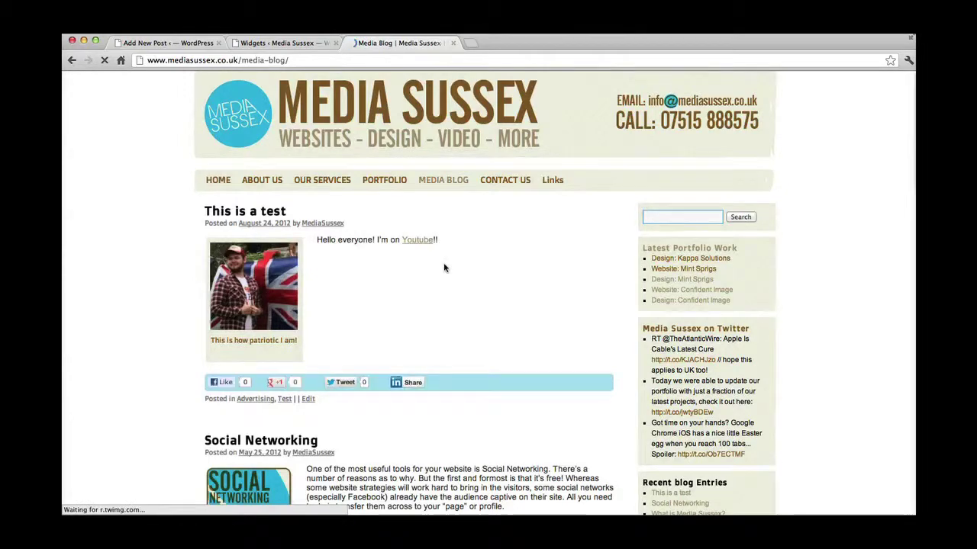
{"action": "scroll", "coordinate": [446, 265], "scroll_direction": "down", "scroll_amount": 5}
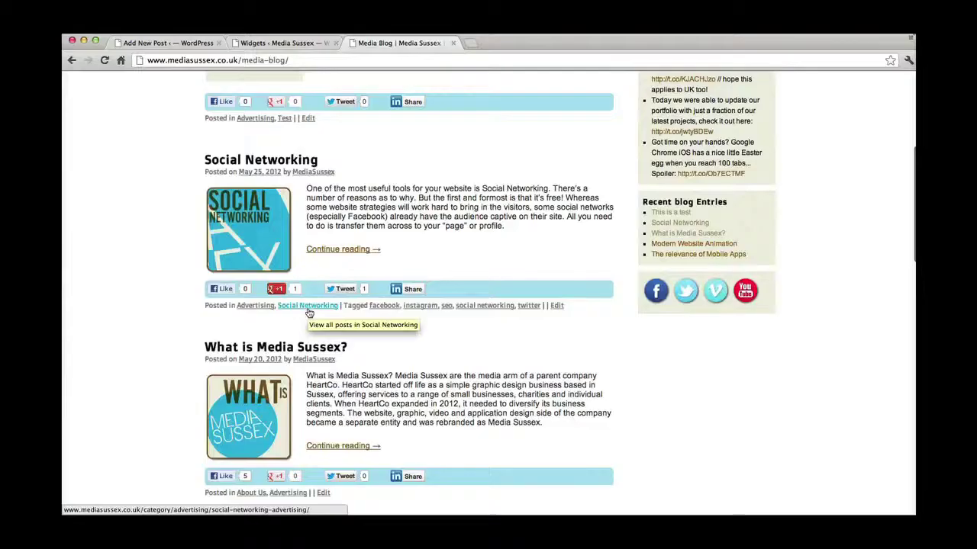
{"action": "scroll", "coordinate": [409, 257], "scroll_direction": "up", "scroll_amount": 5}
{"action": "scroll", "coordinate": [396, 310], "scroll_direction": "up", "scroll_amount": 2}
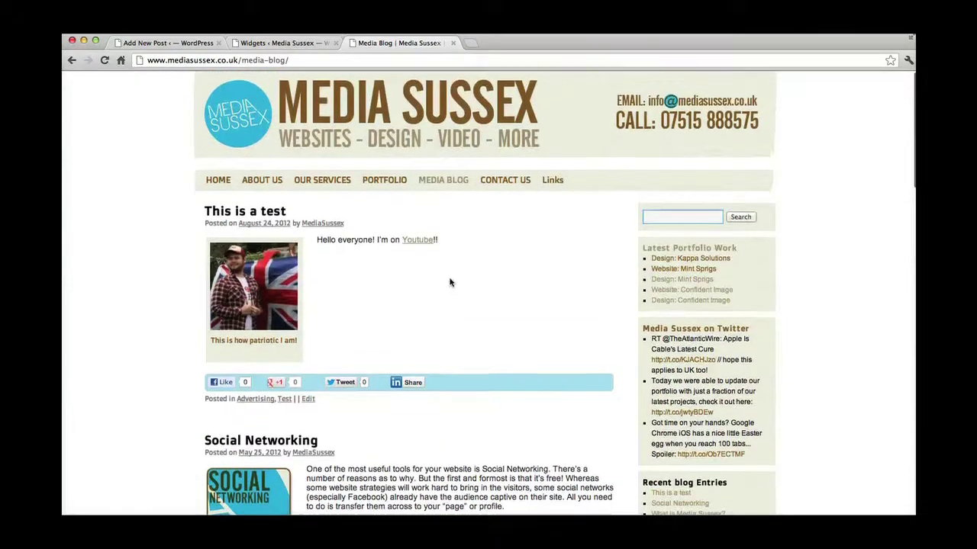
{"action": "left_click", "coordinate": [383, 189]}
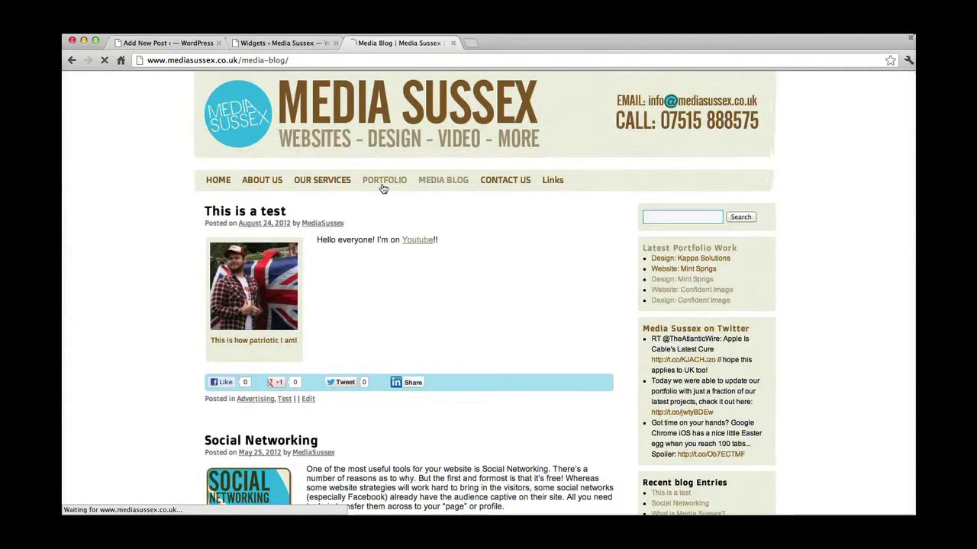
{"action": "scroll", "coordinate": [383, 189], "scroll_direction": "down", "scroll_amount": 5}
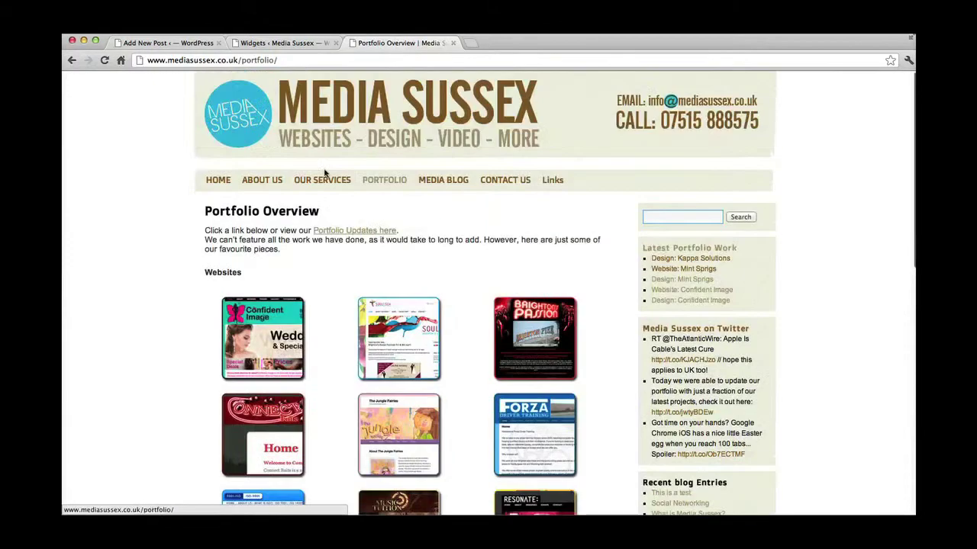
Open the 'Portfolio Updates here' category listing in a new tab, scroll through it, then return to Widgets.
{"action": "left_click", "coordinate": [363, 233]}
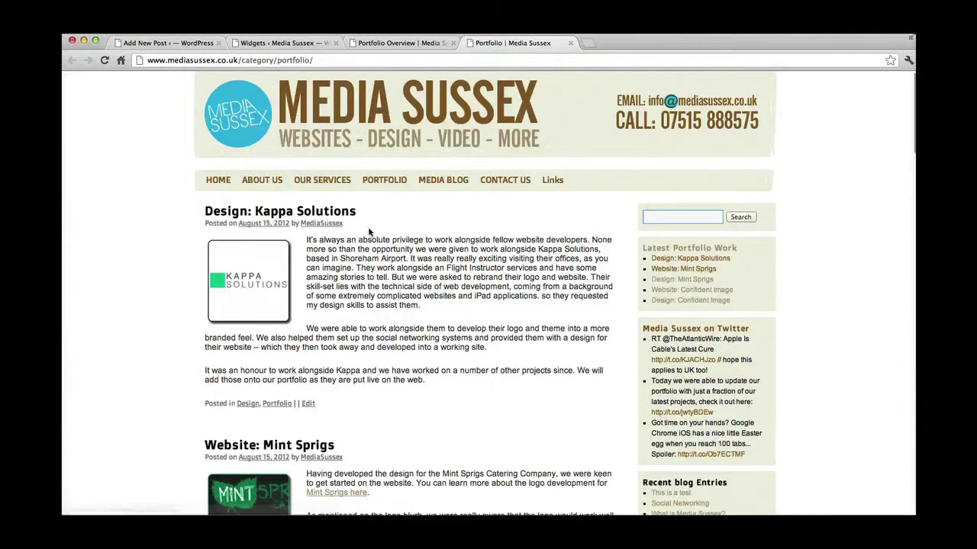
{"action": "scroll", "coordinate": [328, 303], "scroll_direction": "down", "scroll_amount": 2}
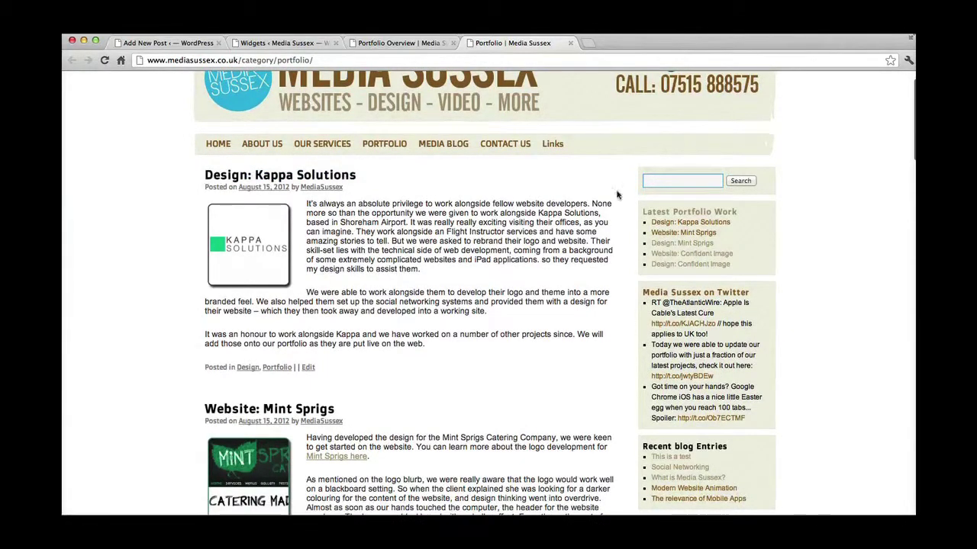
{"action": "scroll", "coordinate": [236, 207], "scroll_direction": "down", "scroll_amount": 10}
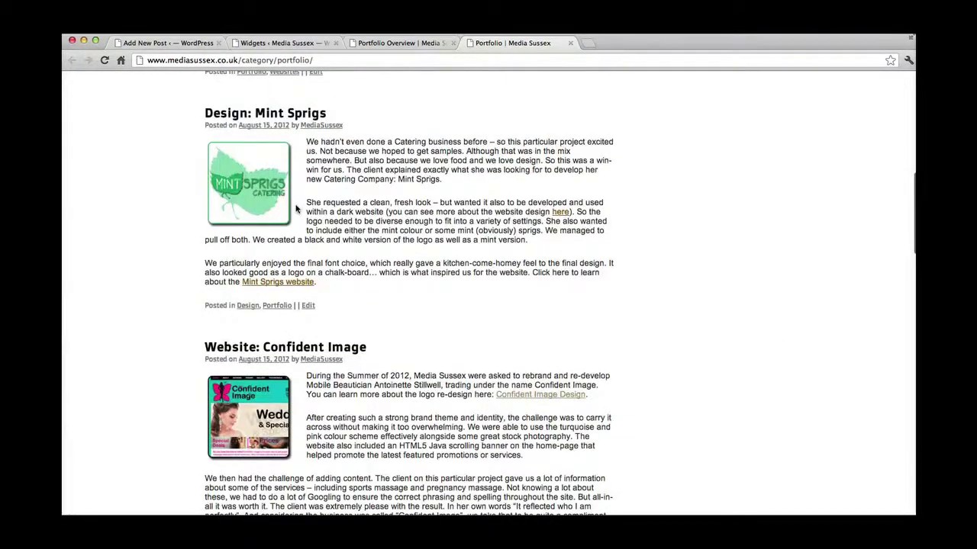
{"action": "scroll", "coordinate": [297, 210], "scroll_direction": "down", "scroll_amount": 4}
{"action": "scroll", "coordinate": [298, 211], "scroll_direction": "up", "scroll_amount": 15}
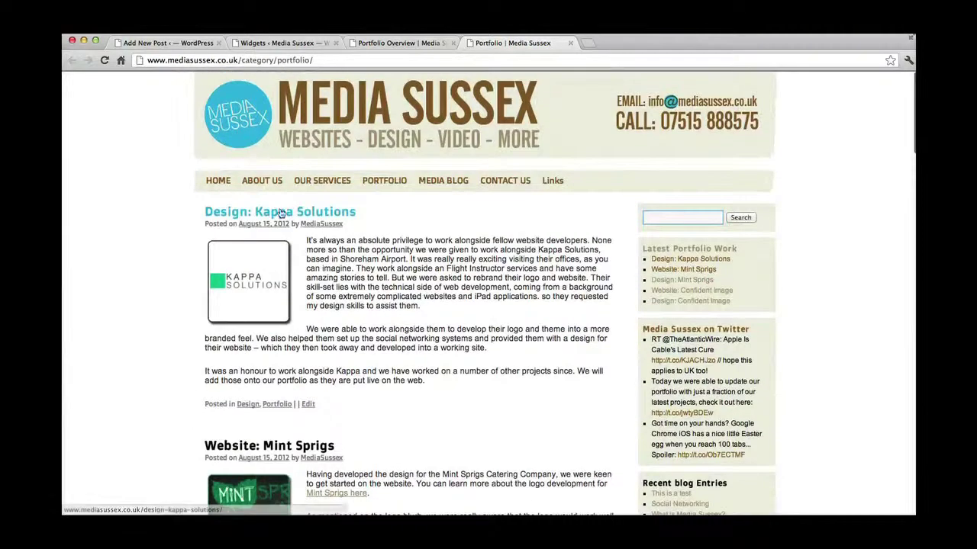
{"action": "scroll", "coordinate": [363, 356], "scroll_direction": "down", "scroll_amount": 3}
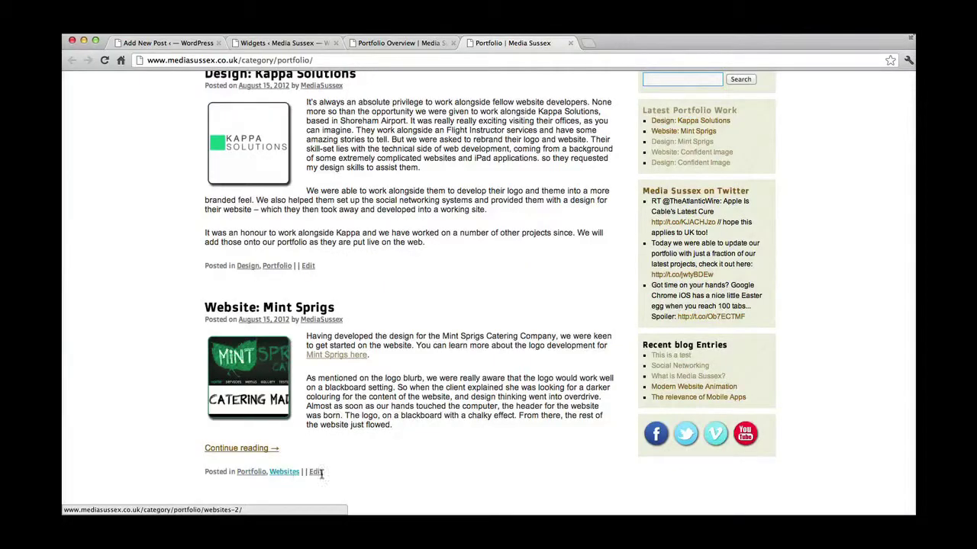
{"action": "scroll", "coordinate": [416, 466], "scroll_direction": "up", "scroll_amount": 3}
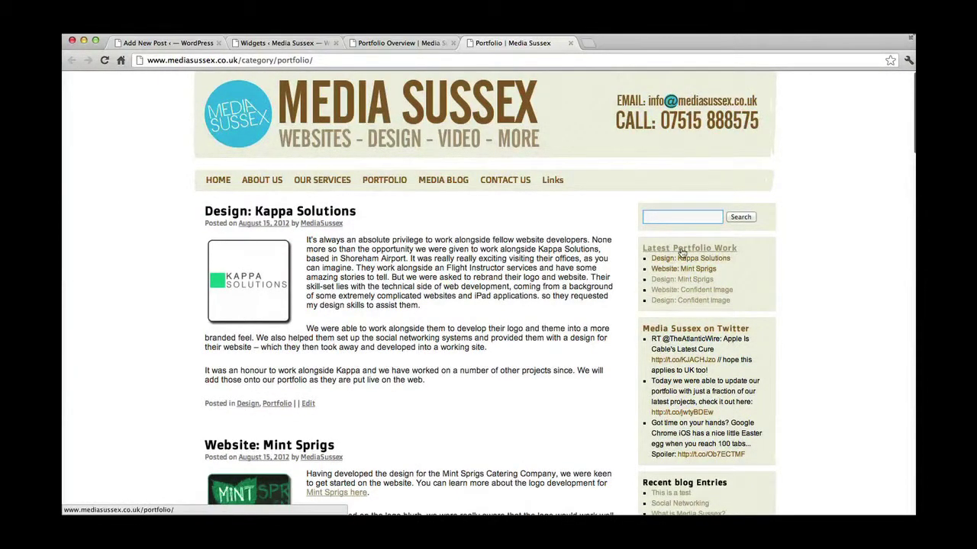
{"action": "left_click", "coordinate": [283, 43]}
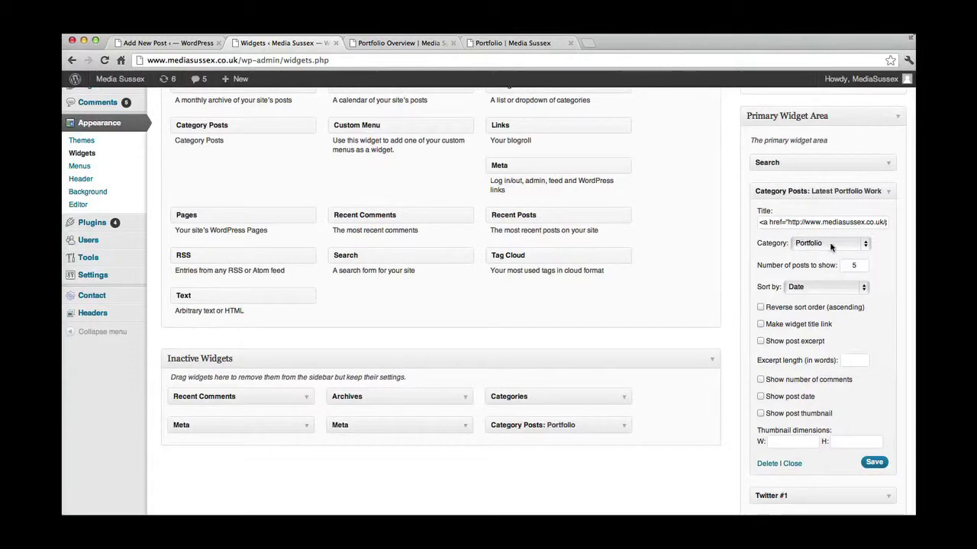
{"action": "left_click", "coordinate": [406, 44]}
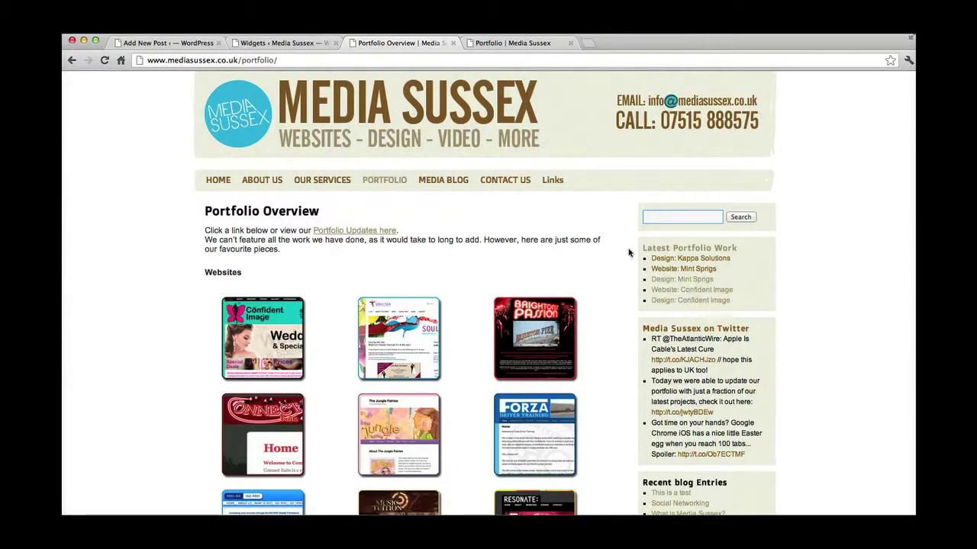
Collapse Category Posts and show Twitter #1's settings: Media Sussex on Twitter, 3 links.
{"action": "key", "text": "ctrl+shift+Tab"}
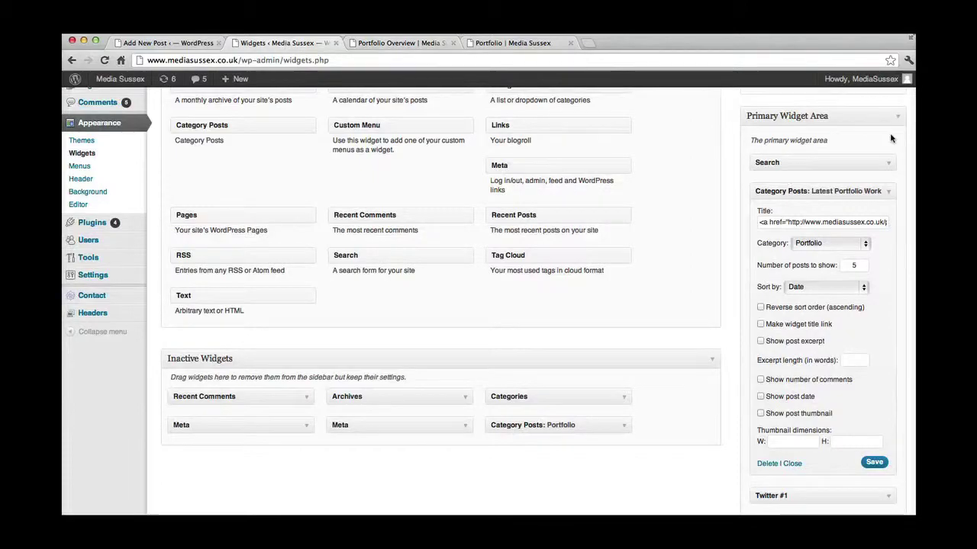
{"action": "left_click", "coordinate": [888, 192]}
{"action": "left_click", "coordinate": [888, 219]}
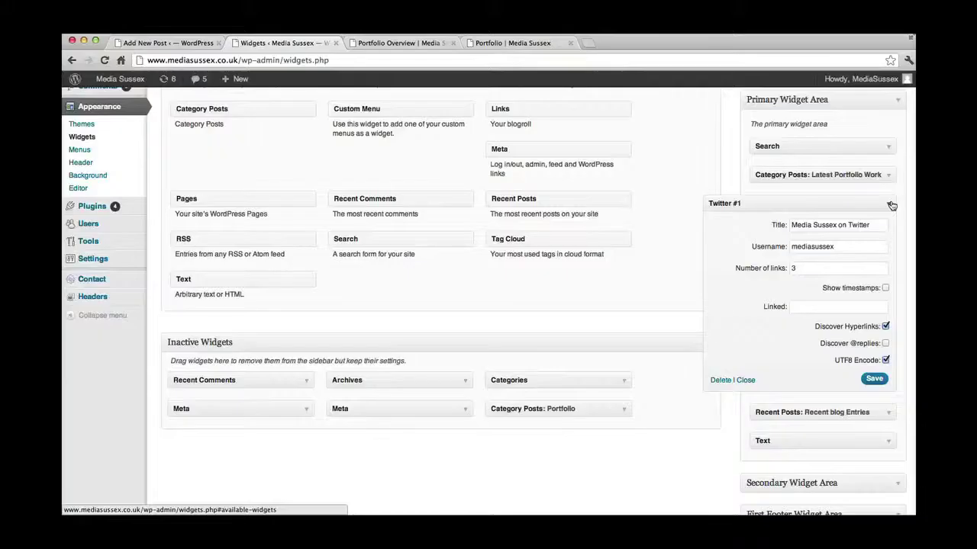
{"action": "left_click", "coordinate": [839, 51]}
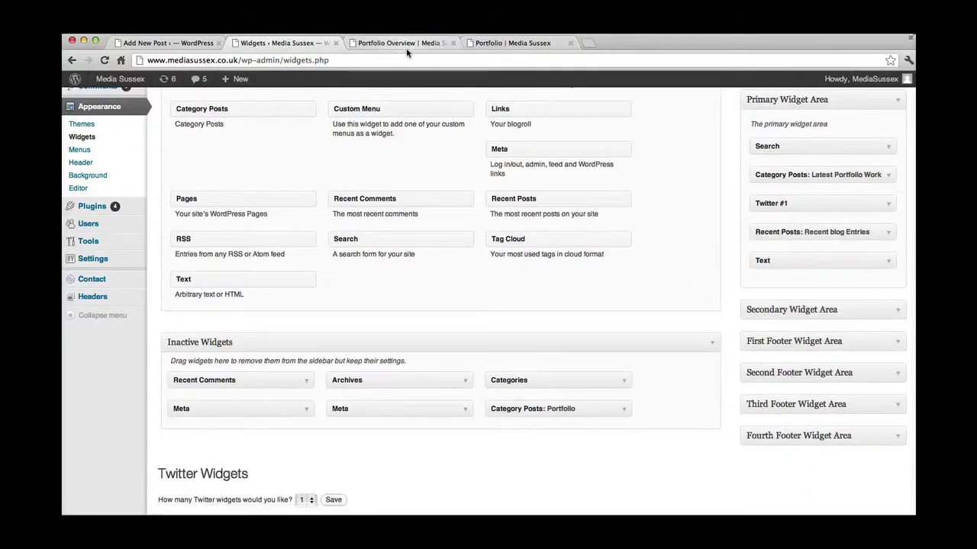
{"action": "left_click", "coordinate": [889, 203]}
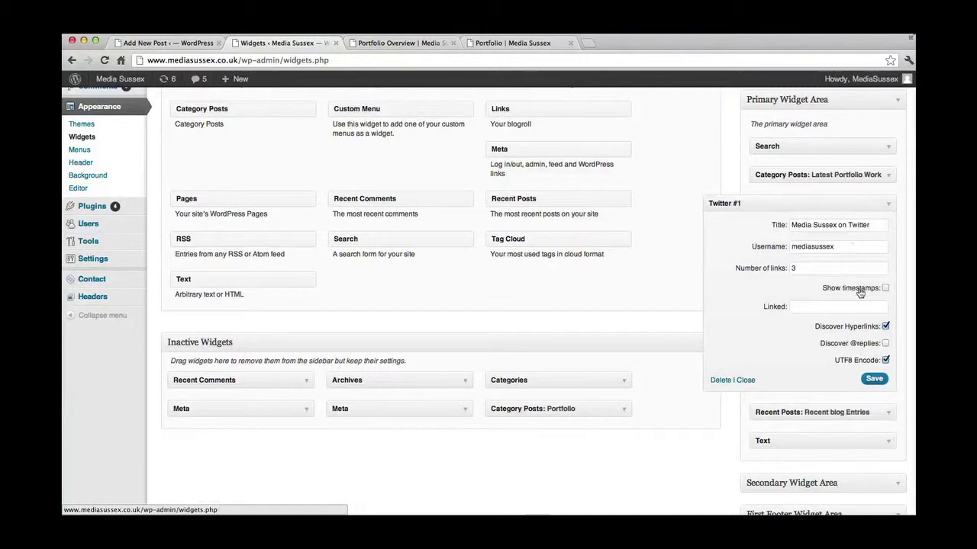
Inspect the Recent Posts widget (Recent blog Entries, 5 posts), then compare with the Portfolio Overview sidebar.
{"action": "left_click", "coordinate": [888, 204]}
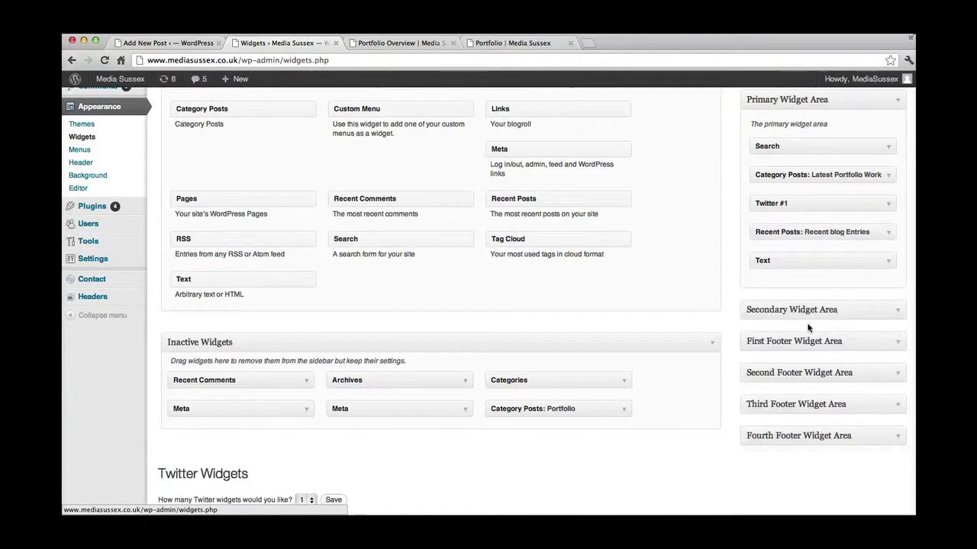
{"action": "left_click", "coordinate": [887, 233]}
{"action": "scroll", "coordinate": [887, 236], "scroll_direction": "down", "scroll_amount": 1}
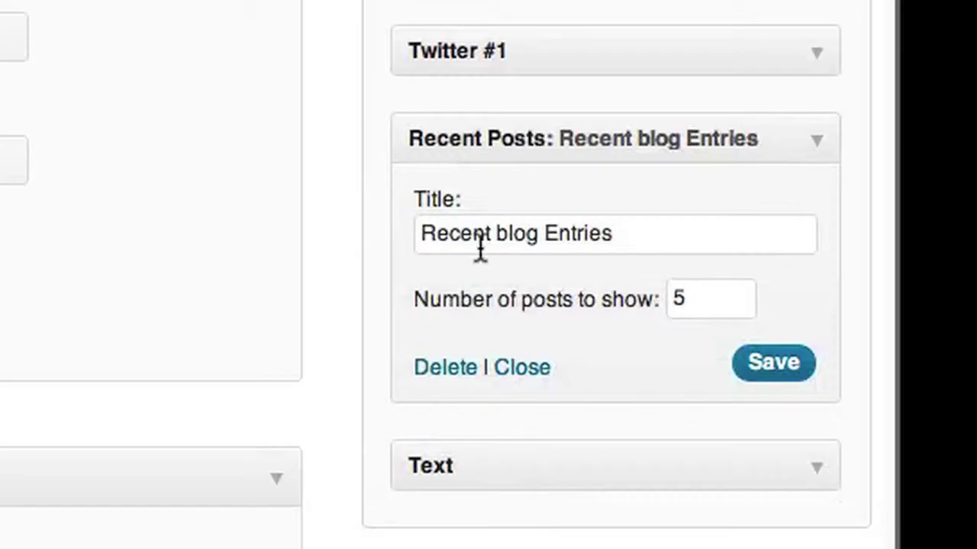
{"action": "triple_click", "coordinate": [778, 256]}
{"action": "left_click", "coordinate": [861, 275]}
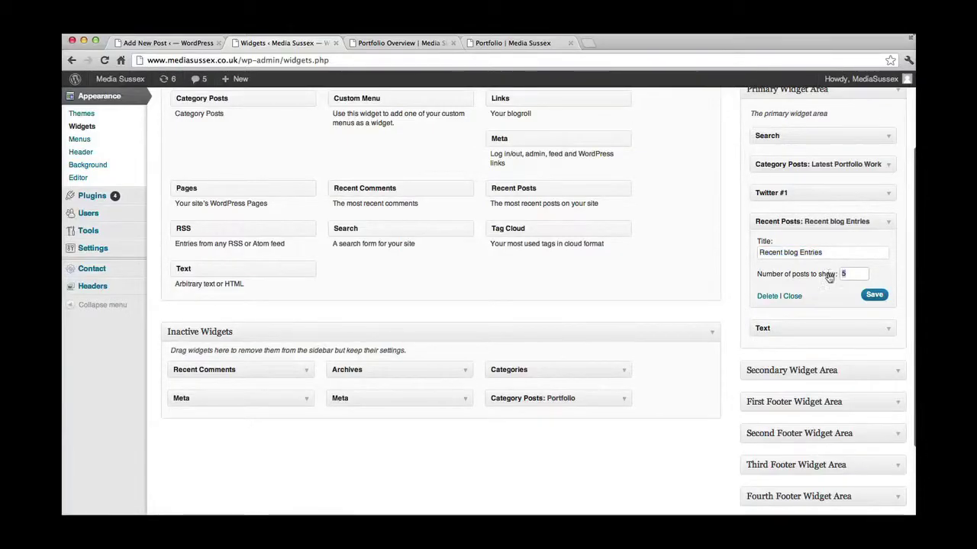
{"action": "left_click", "coordinate": [381, 42]}
{"action": "scroll", "coordinate": [725, 351], "scroll_direction": "down", "scroll_amount": 5}
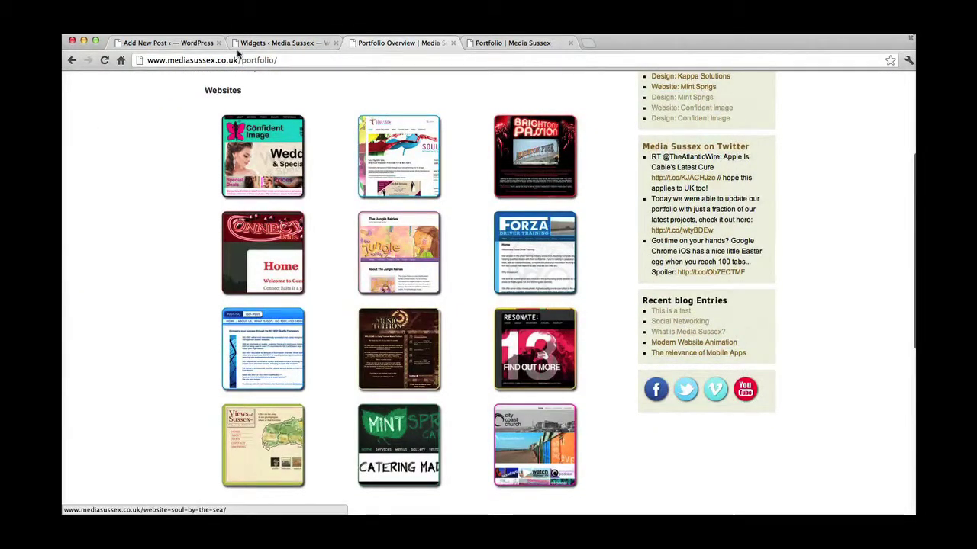
Collapse Recent Posts and select the Text widget's Facebook, Twitter, Vimeo and YouTube icon HTML.
{"action": "left_click", "coordinate": [263, 43]}
{"action": "left_click", "coordinate": [888, 221]}
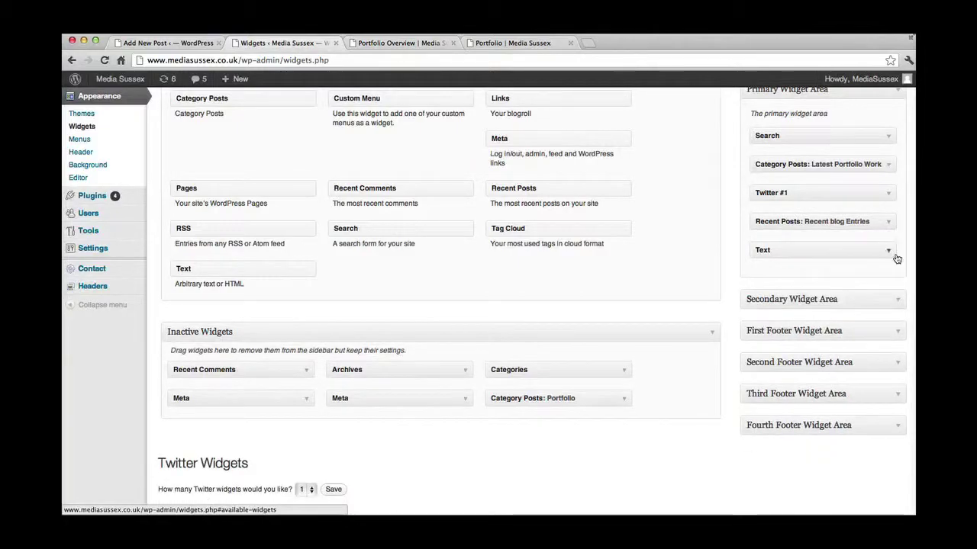
{"action": "left_click", "coordinate": [889, 255]}
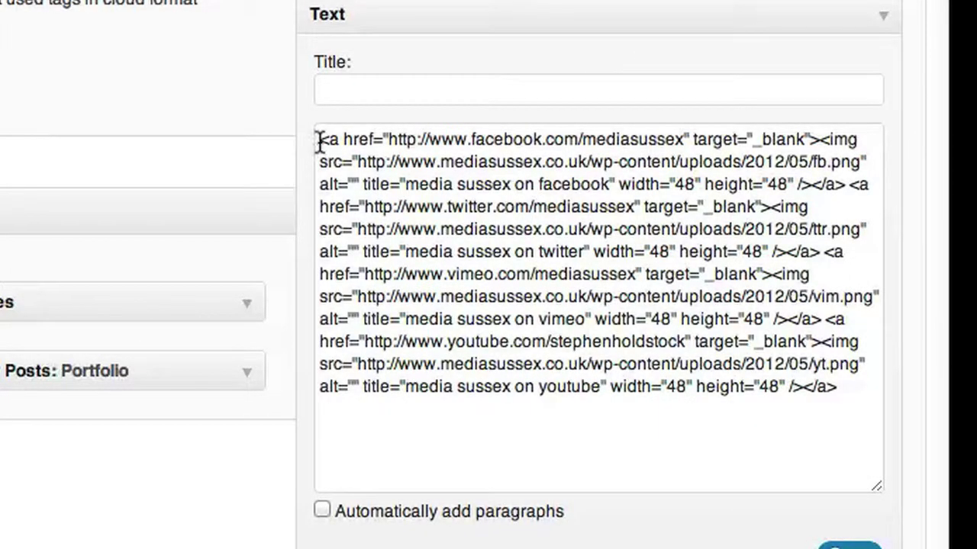
{"action": "left_click_drag", "start_coordinate": [319, 139], "coordinate": [800, 402]}
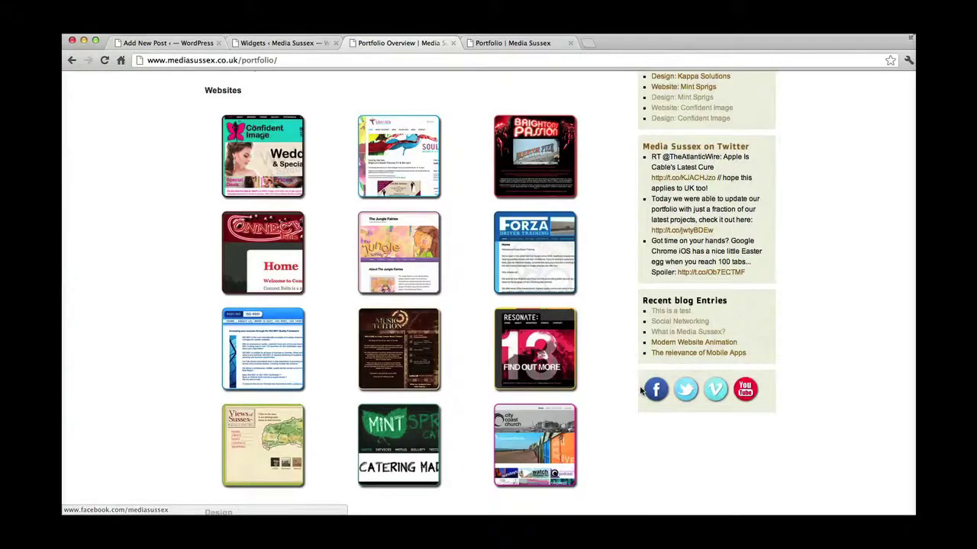
{"action": "scroll", "coordinate": [640, 390], "scroll_direction": "up", "scroll_amount": 5}
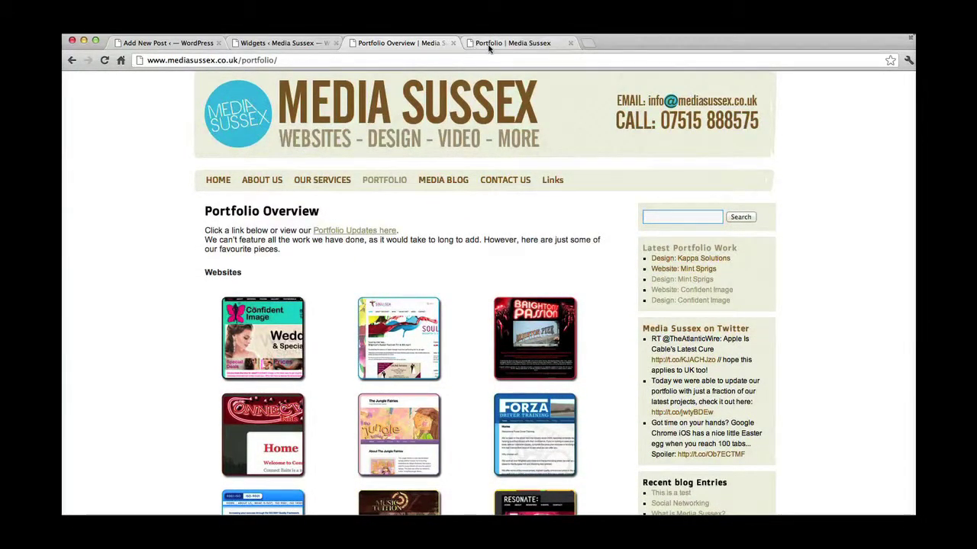
{"action": "left_click", "coordinate": [272, 44]}
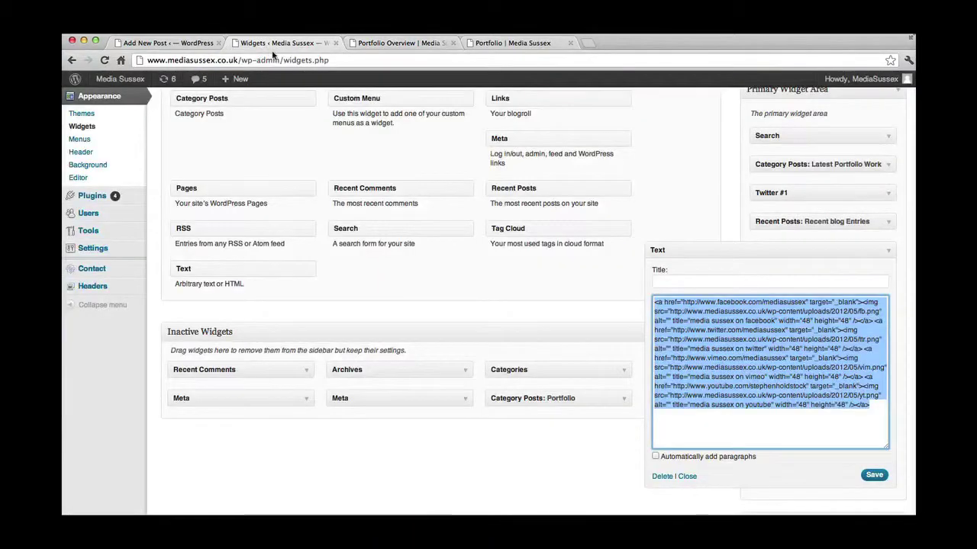
Collapse the Text widget and move Search below Category Posts: Latest Portfolio Work.
{"action": "left_click", "coordinate": [887, 252]}
{"action": "scroll", "coordinate": [800, 203], "scroll_direction": "up", "scroll_amount": 1}
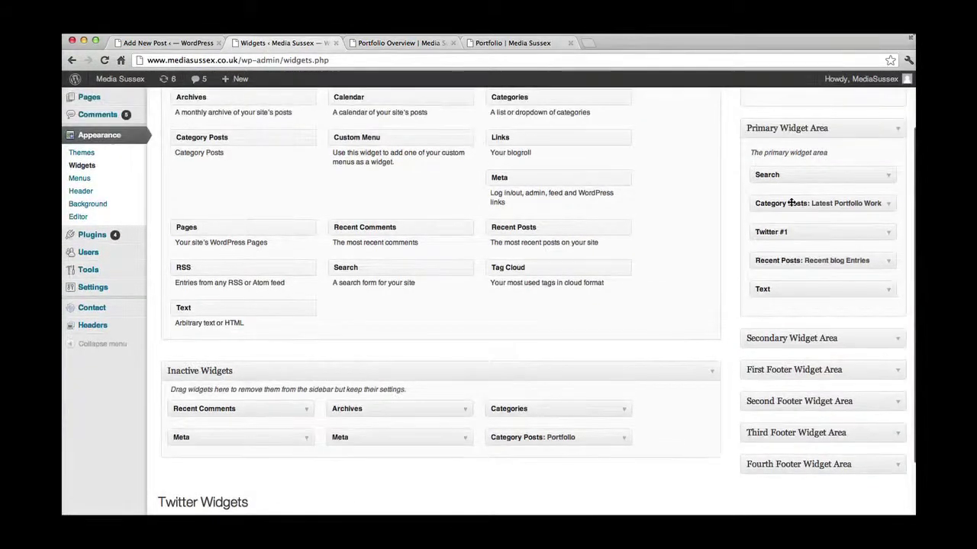
{"action": "left_click_drag", "start_coordinate": [772, 177], "coordinate": [773, 203]}
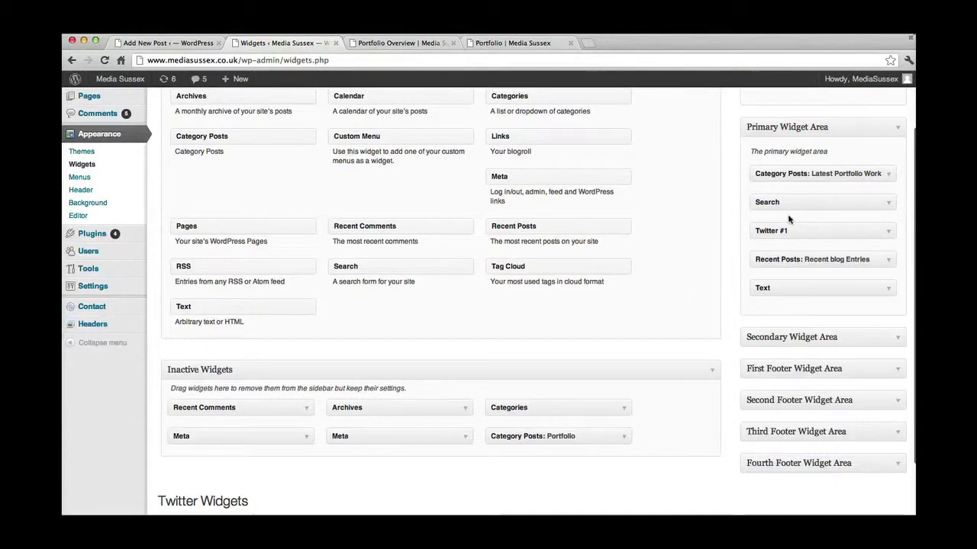
Reload the live portfolio page to check the order, then put Search back above Category Posts.
{"action": "left_click", "coordinate": [377, 43]}
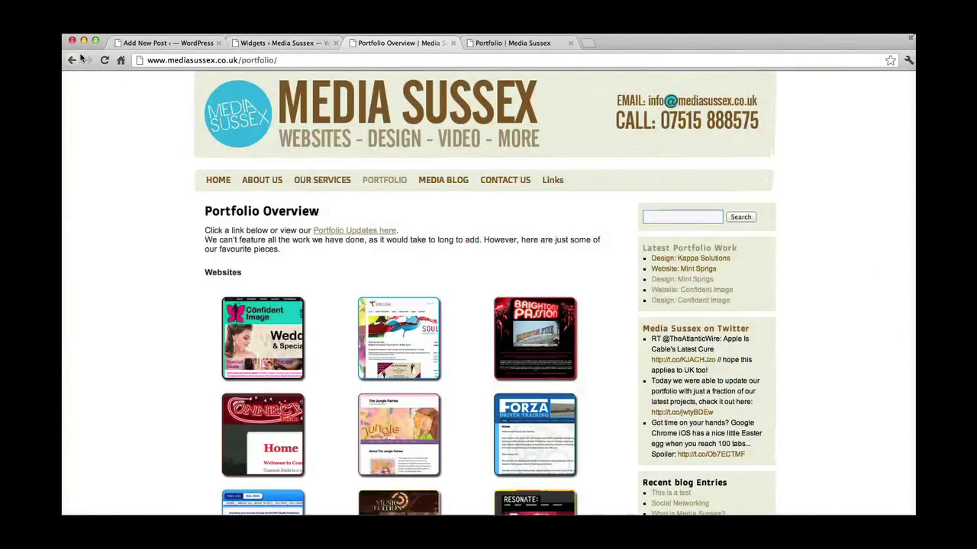
{"action": "left_click", "coordinate": [103, 60]}
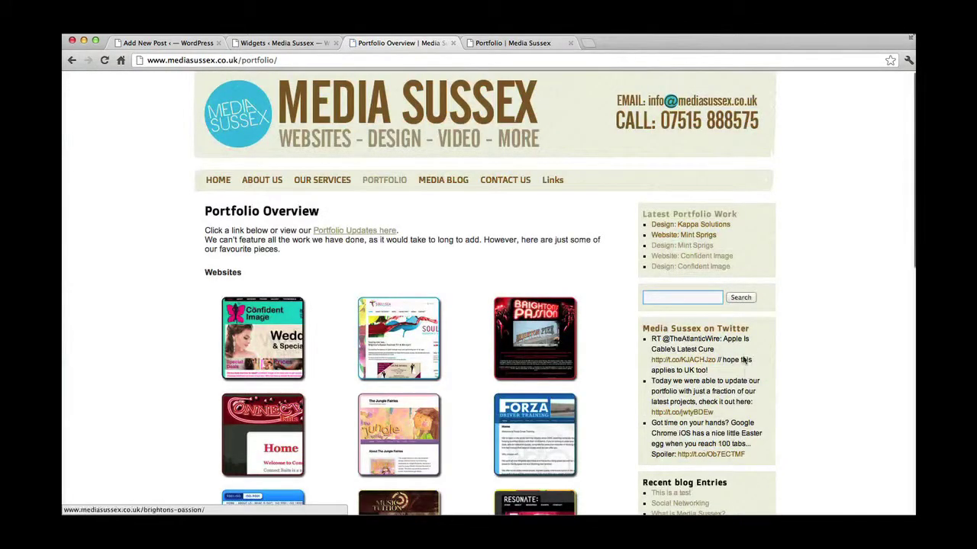
{"action": "left_click", "coordinate": [257, 44]}
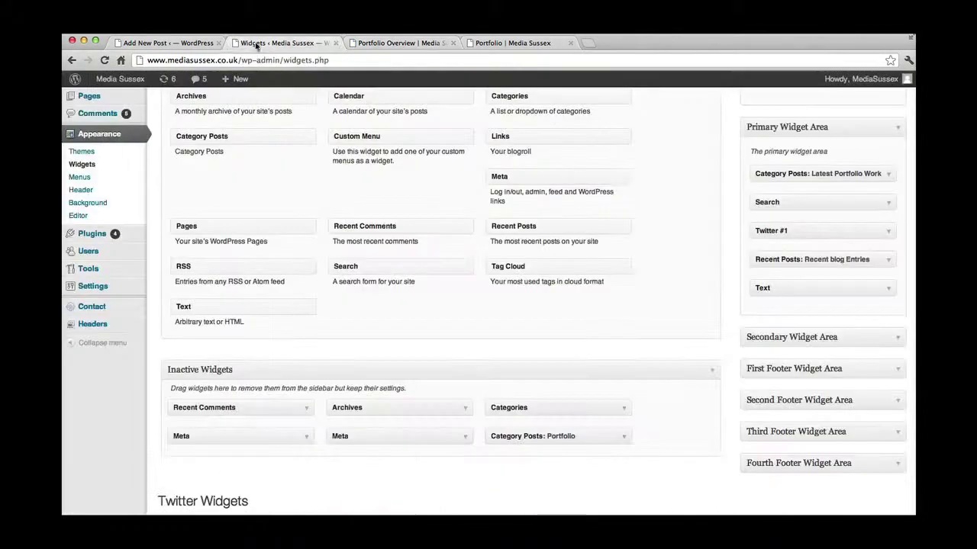
{"action": "left_click_drag", "start_coordinate": [778, 215], "coordinate": [778, 183]}
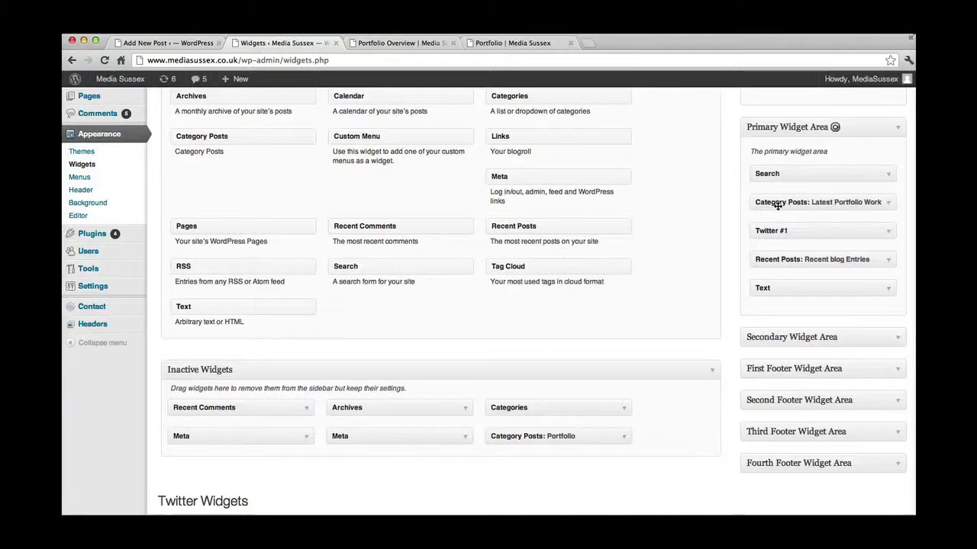